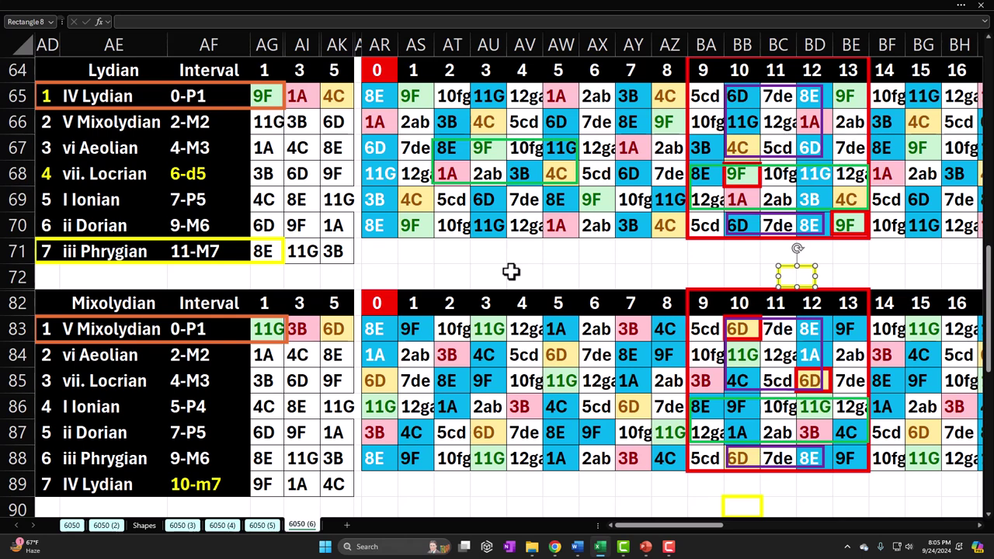
# Step: Examine the Lydian fretboard grid by highlighting the notes of frets 0 to 7, the fret 0 column and the fret 9 to 13 headings
pyautogui.click(511, 271)
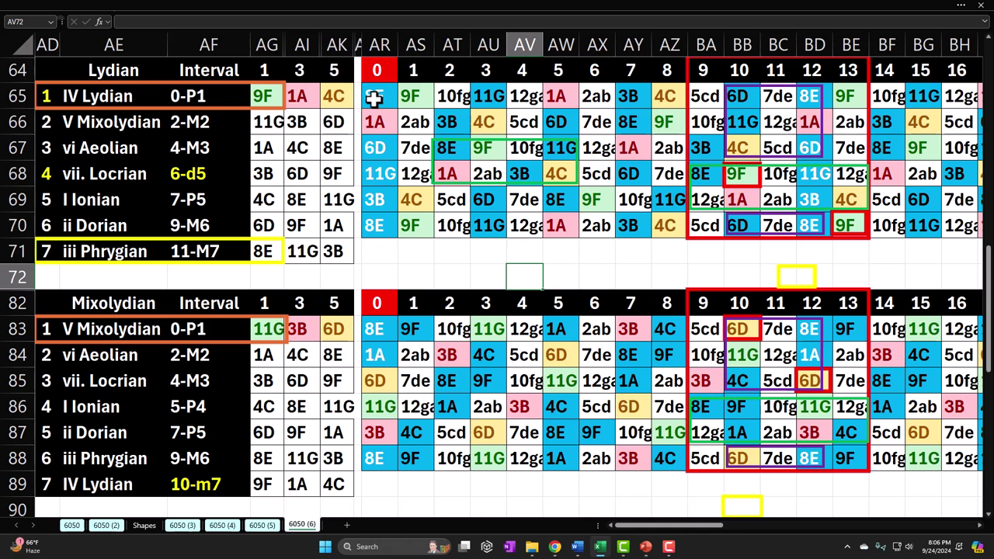
pyautogui.moveTo(374, 98); pyautogui.dragTo(642, 137)
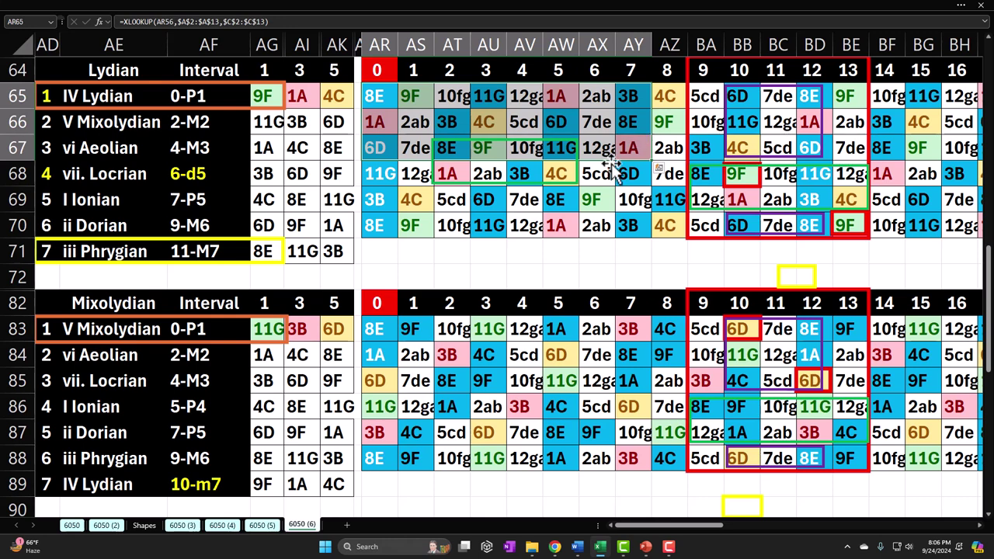
pyautogui.click(702, 252)
pyautogui.moveTo(705, 68); pyautogui.dragTo(844, 70)
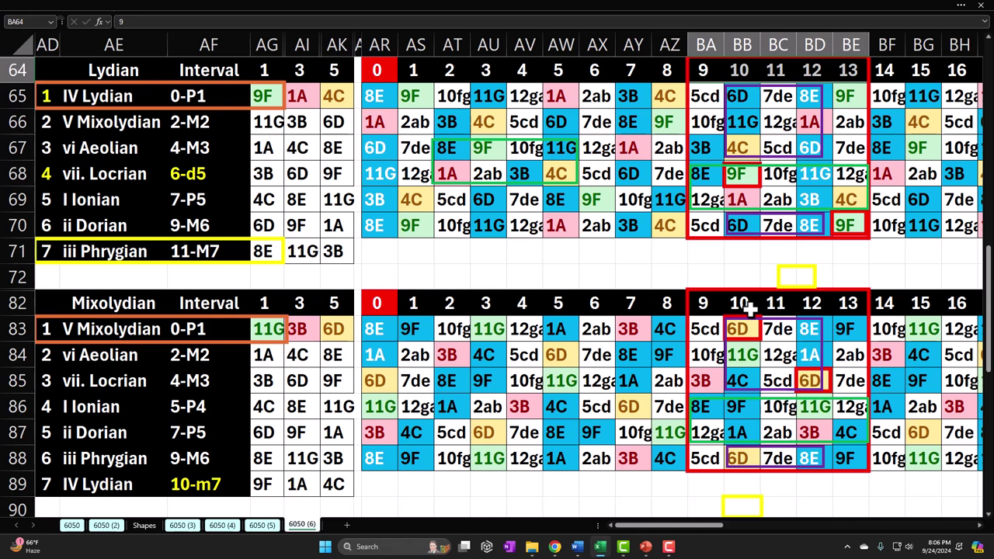
pyautogui.moveTo(374, 93); pyautogui.dragTo(365, 228)
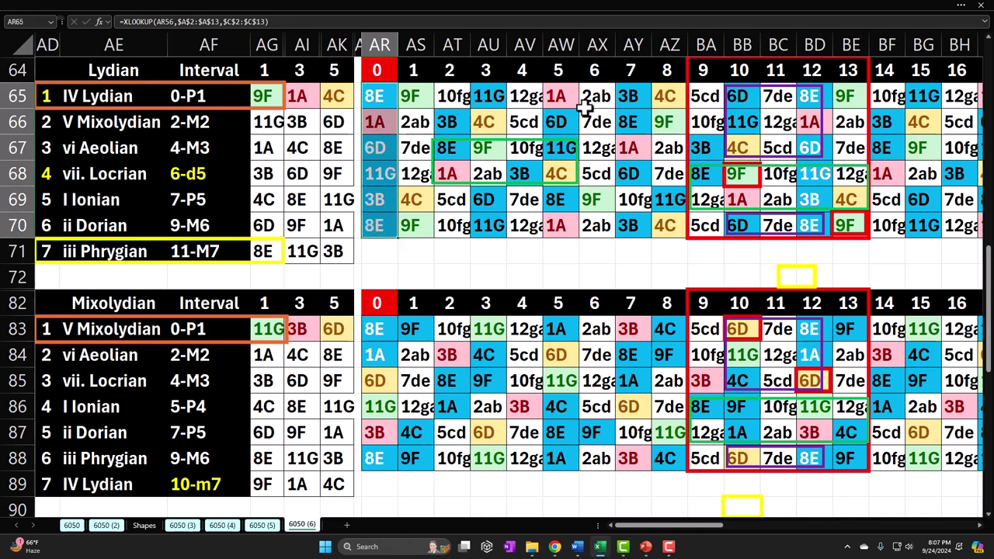
pyautogui.moveTo(710, 71); pyautogui.dragTo(838, 71)
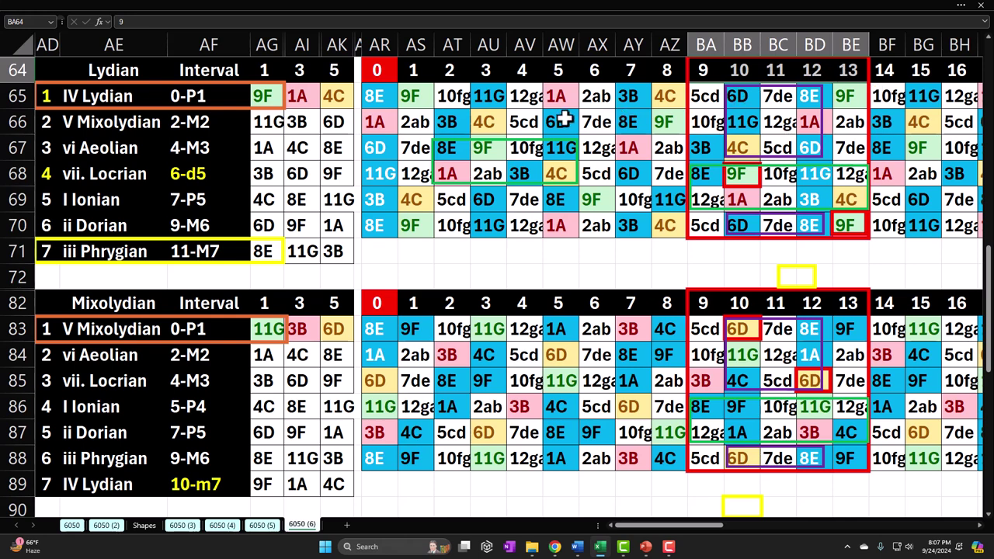
# Step: Examine the Lydian mode list, highlighting the IV Lydian and I Ionian entries, the Lydian heading and the degree numbers 1 to 7
pyautogui.click(147, 109)
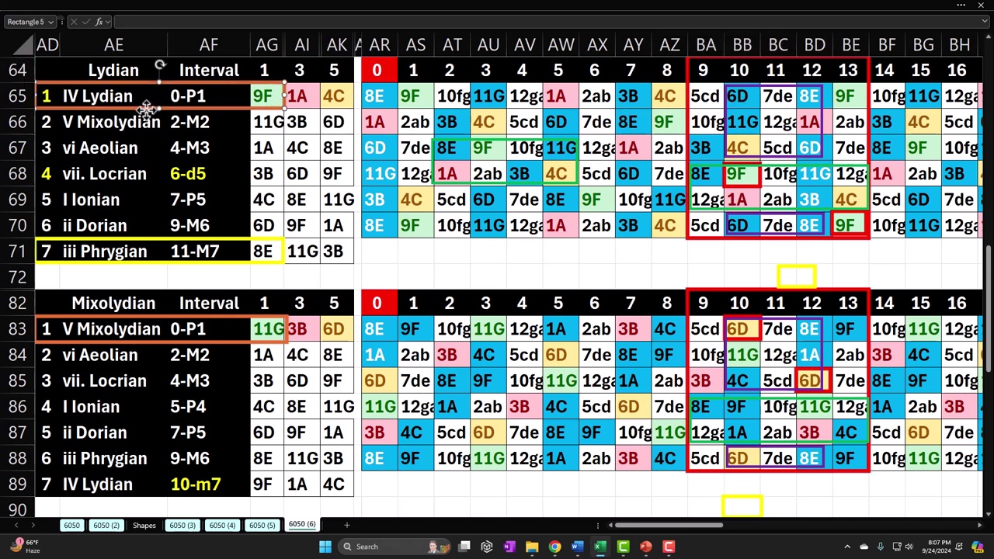
pyautogui.click(689, 109)
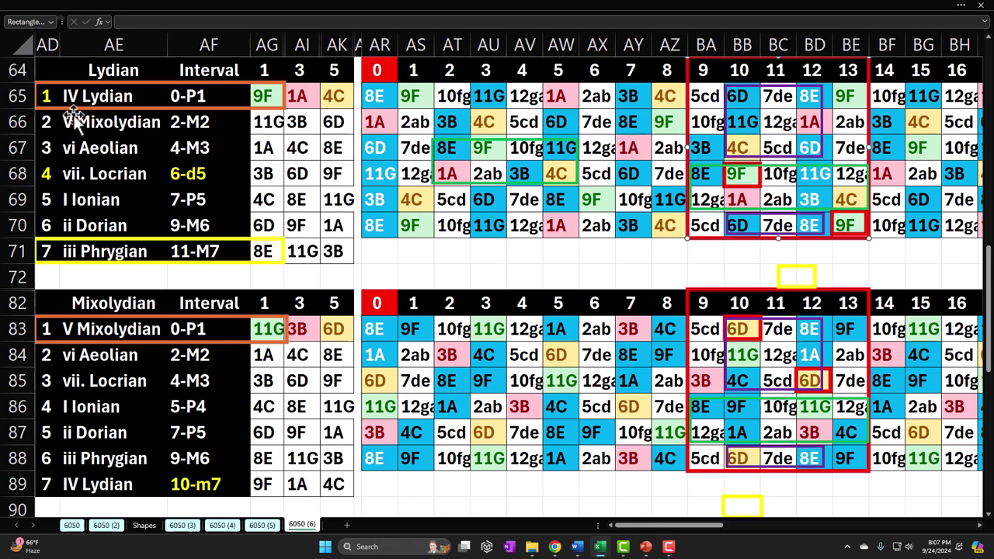
pyautogui.click(94, 200)
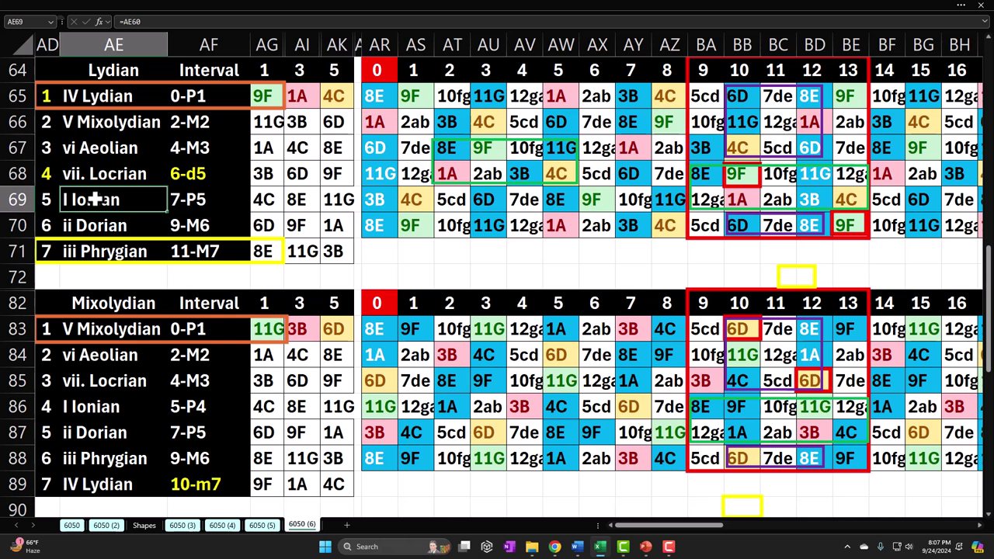
pyautogui.click(132, 99)
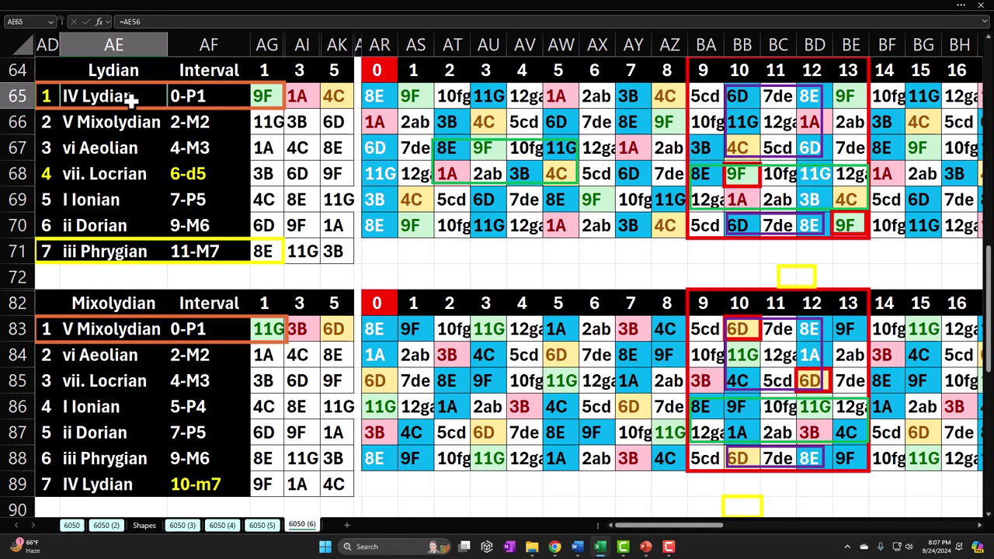
pyautogui.click(93, 66)
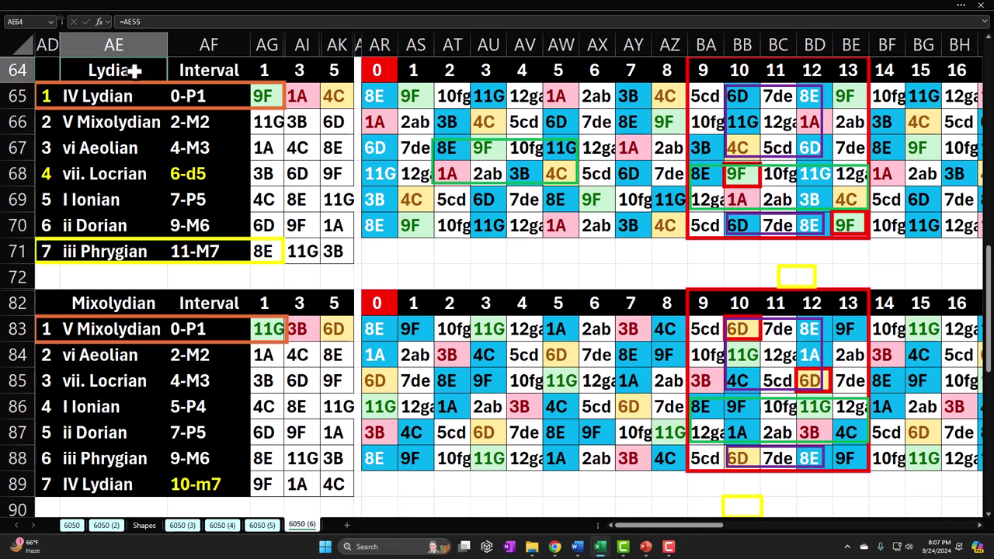
pyautogui.moveTo(47, 98); pyautogui.dragTo(50, 249)
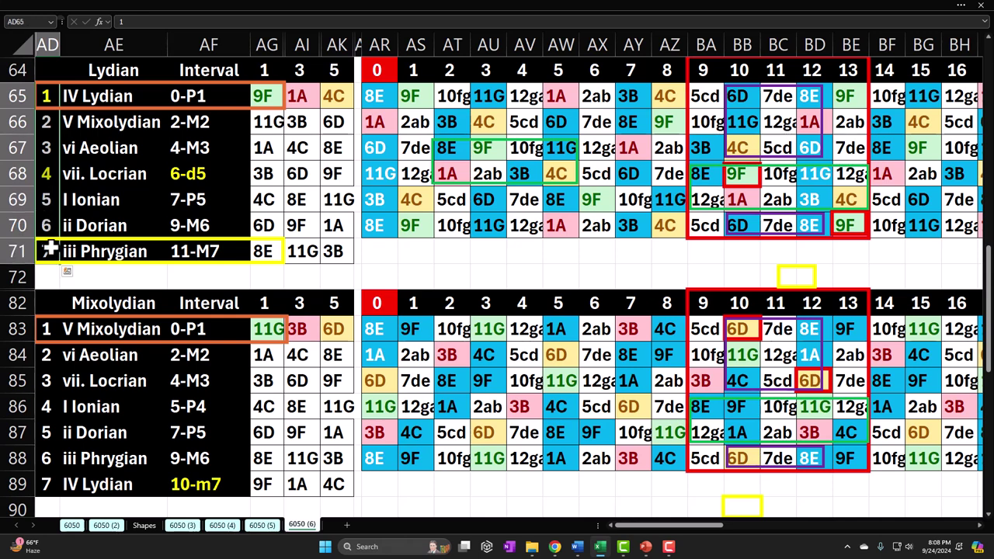
pyautogui.click(131, 94)
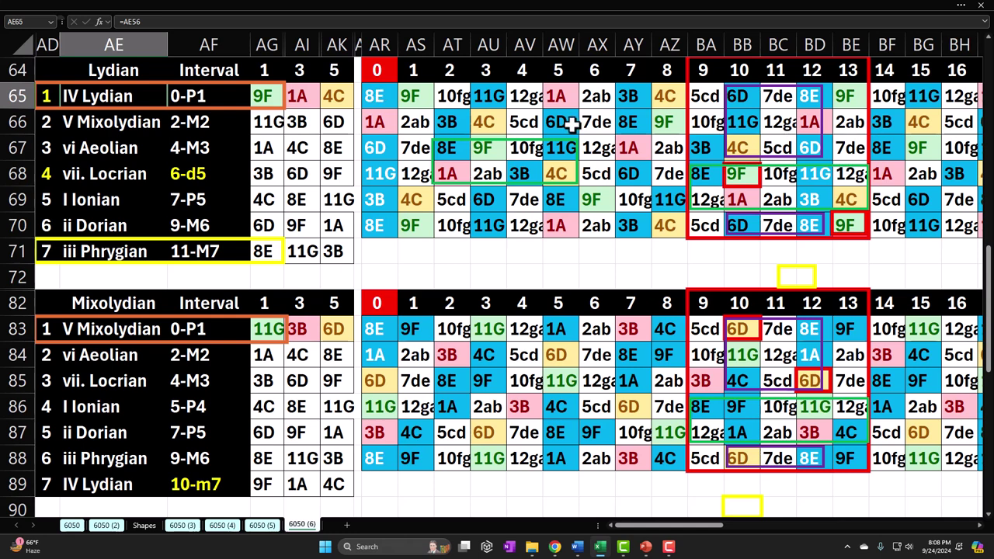
# Step: Compare the Lydian notes of frets 9 to 13 in BA65:BE70 with the fret 0 notes in AR65 and AR70
pyautogui.click(688, 89)
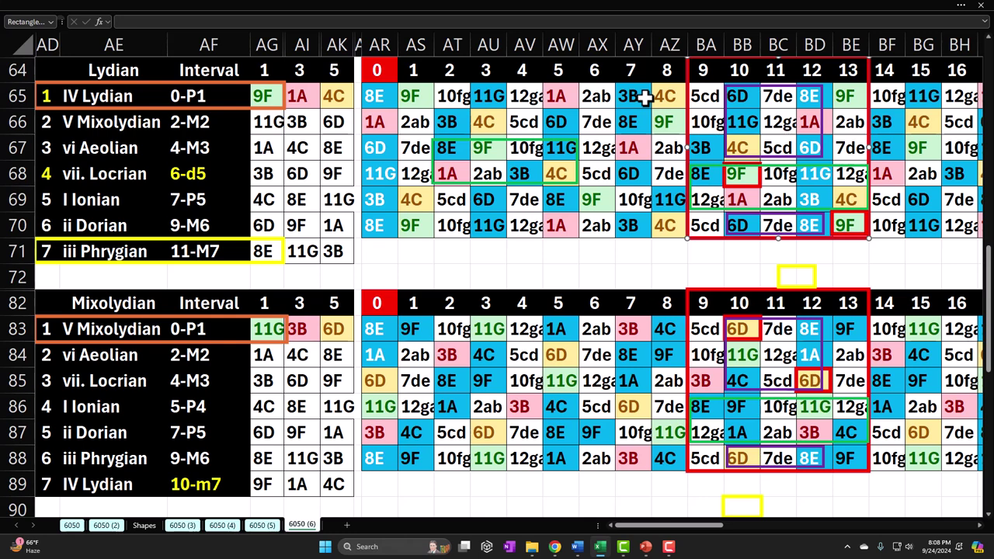
pyautogui.moveTo(703, 97); pyautogui.dragTo(837, 221)
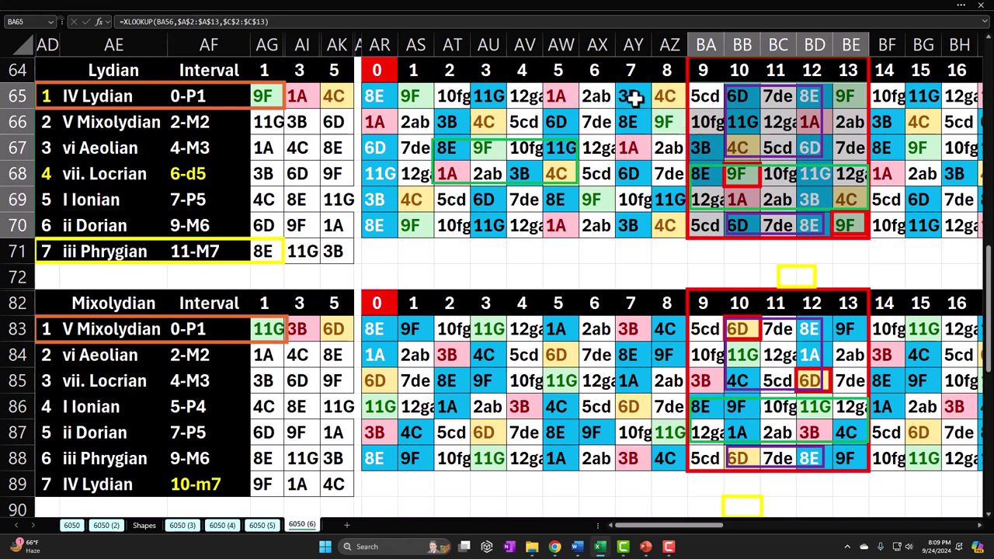
pyautogui.click(492, 226)
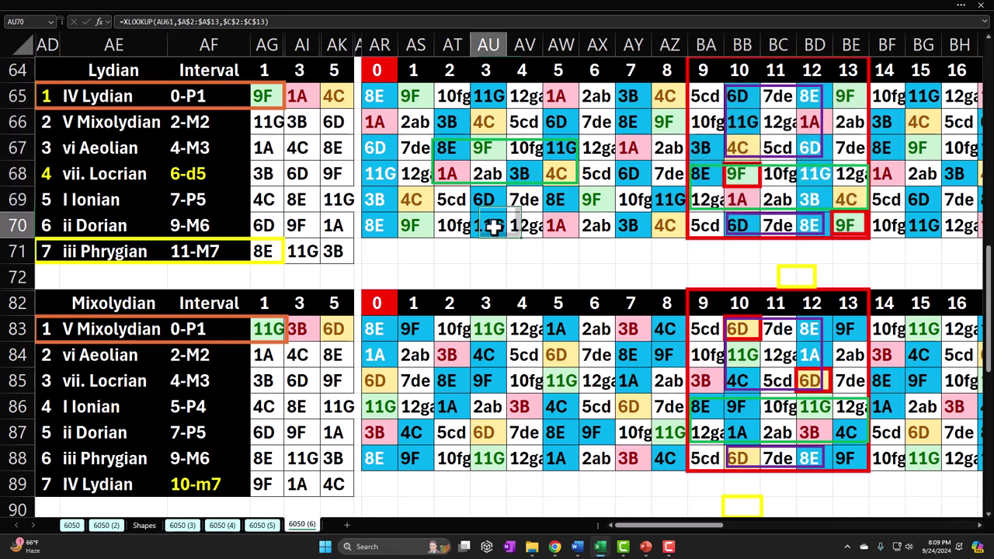
pyautogui.click(380, 96)
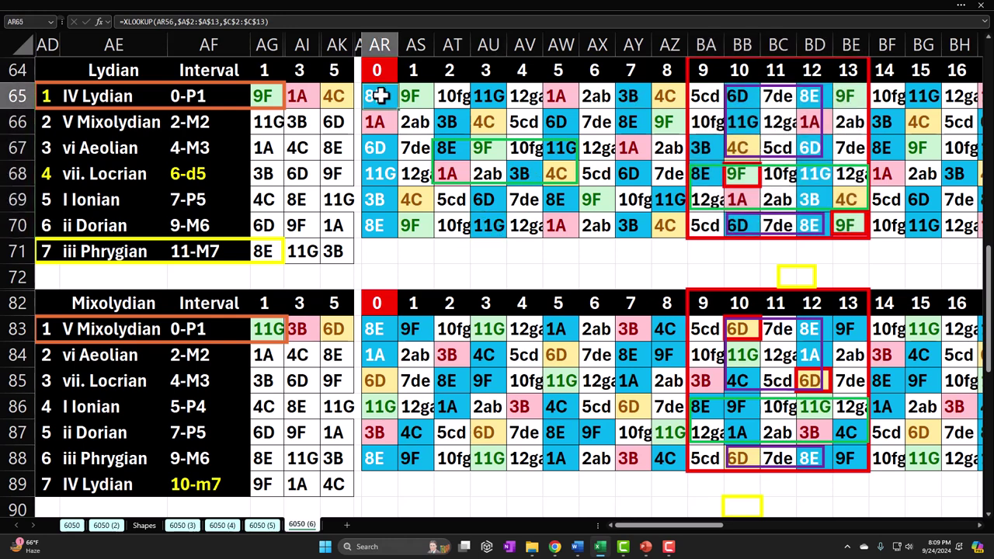
pyautogui.click(374, 224)
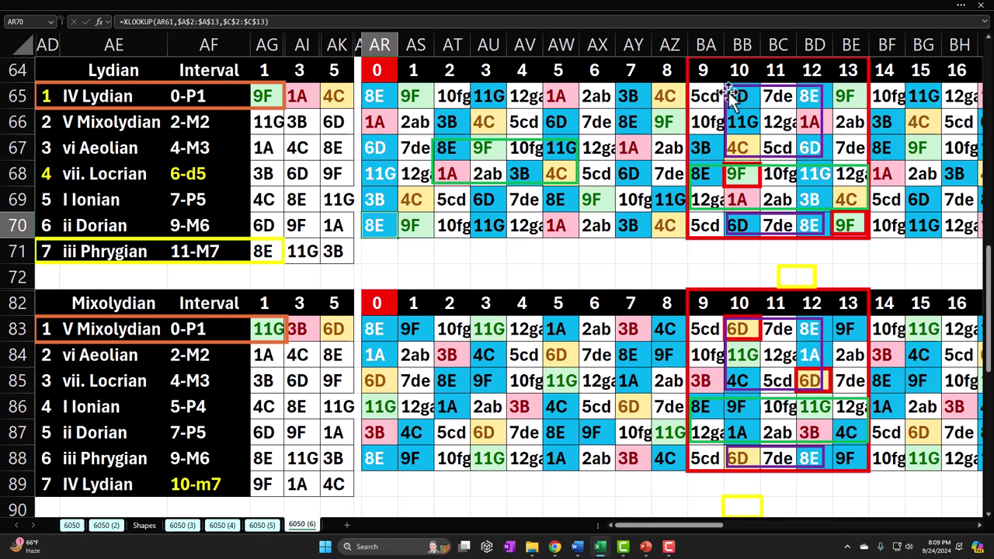
# Step: Examine the note shapes within frets 9 to 13 of the Lydian grid, highlighting the upper three rows and the paired rows 68 and 69
pyautogui.moveTo(708, 146); pyautogui.dragTo(799, 174)
pyautogui.moveTo(743, 200); pyautogui.dragTo(836, 222)
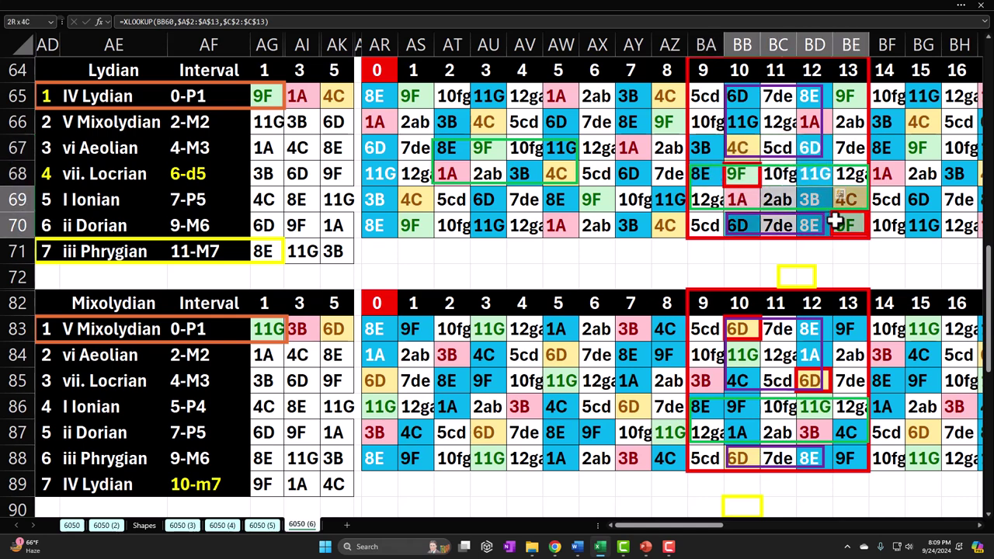
pyautogui.moveTo(749, 121); pyautogui.dragTo(808, 120)
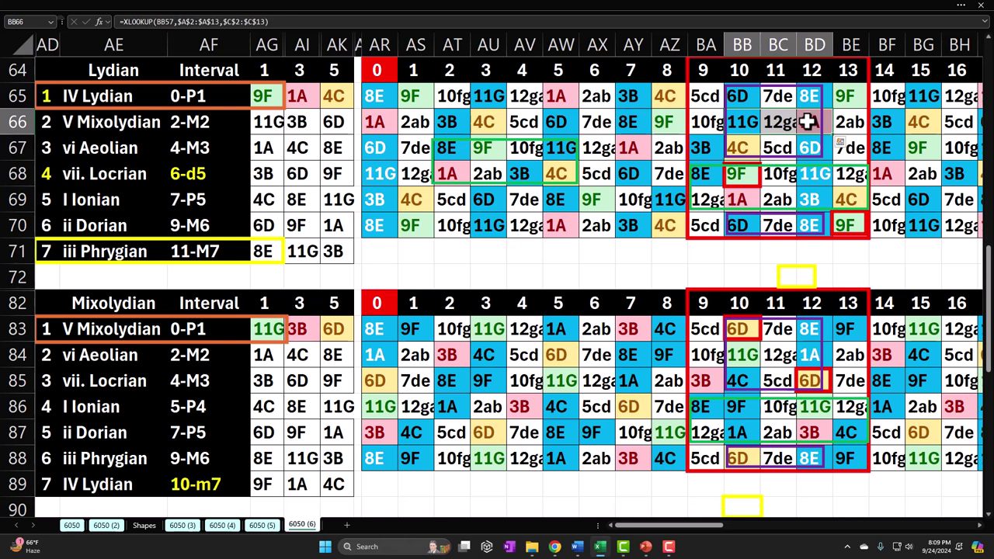
pyautogui.moveTo(703, 95); pyautogui.dragTo(834, 151)
pyautogui.moveTo(705, 176); pyautogui.dragTo(832, 198)
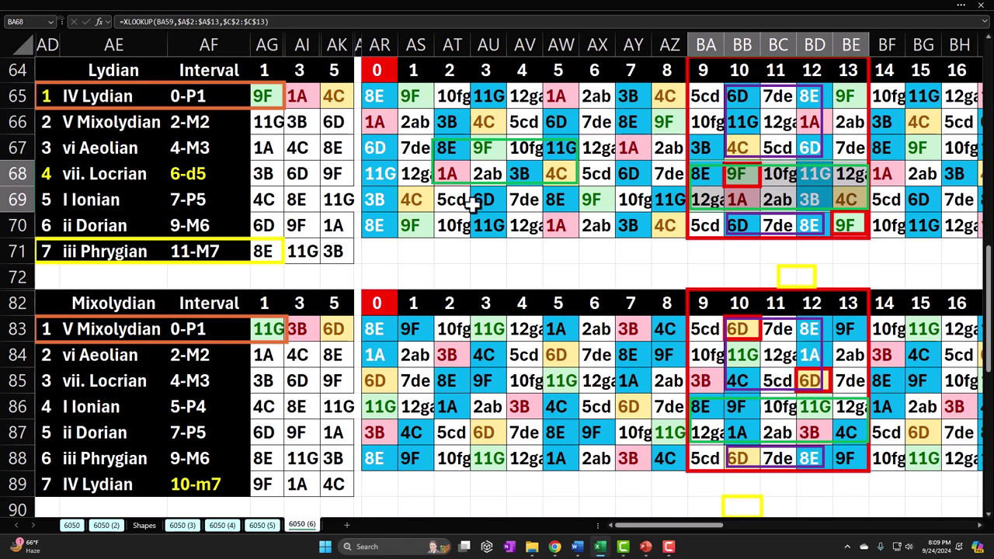
pyautogui.moveTo(701, 147); pyautogui.dragTo(799, 161)
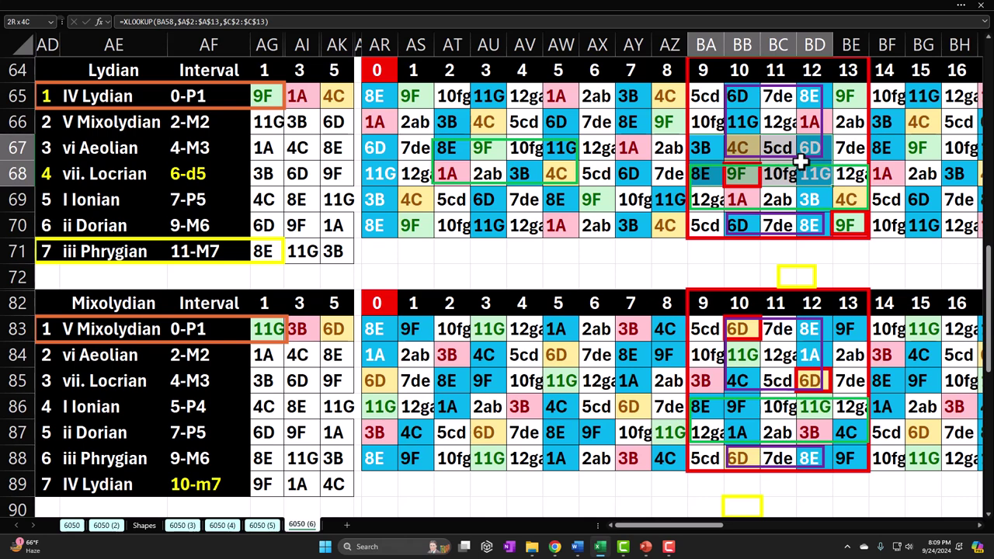
pyautogui.moveTo(800, 160); pyautogui.dragTo(735, 164)
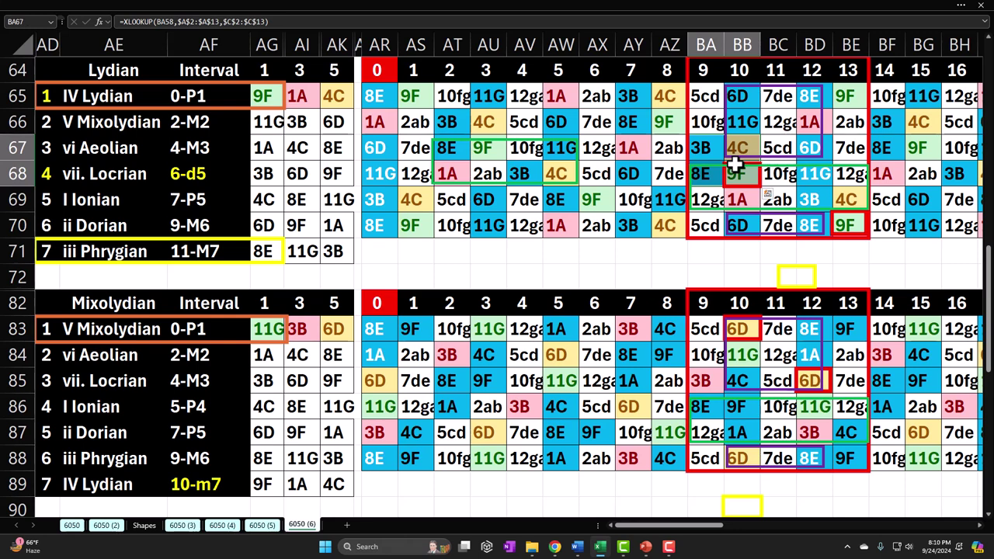
# Step: Compare the two-by-two shapes in AT66:AU67 and BF66:BG67 with the Lydian shapes in BB65:BD67 and BA68:BE69
pyautogui.moveTo(455, 125); pyautogui.dragTo(482, 141)
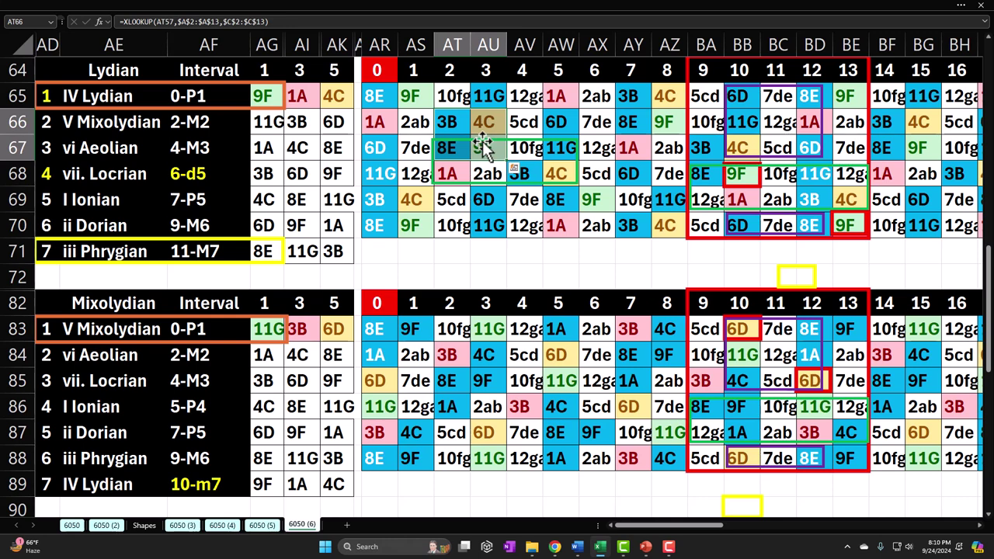
pyautogui.moveTo(889, 126); pyautogui.dragTo(910, 141)
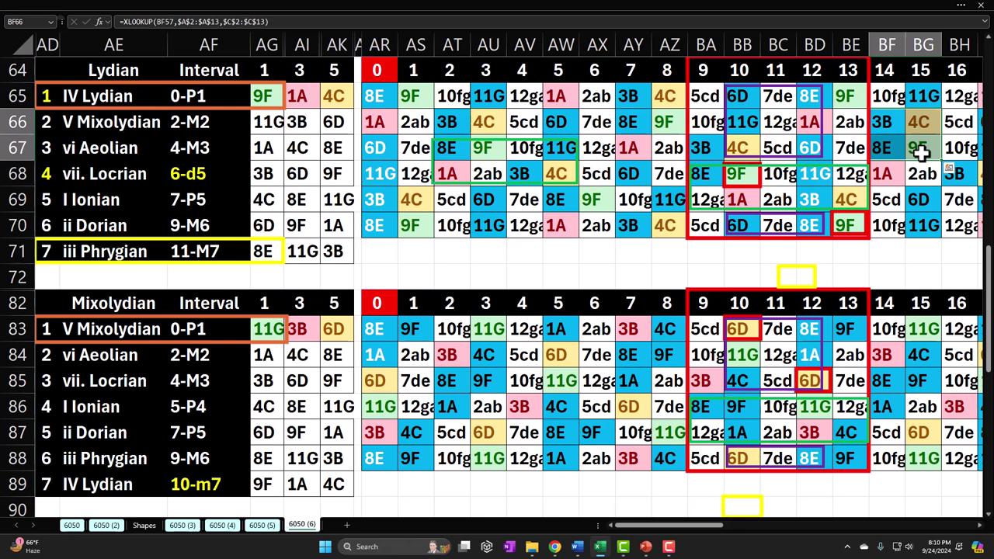
pyautogui.moveTo(735, 96); pyautogui.dragTo(807, 139)
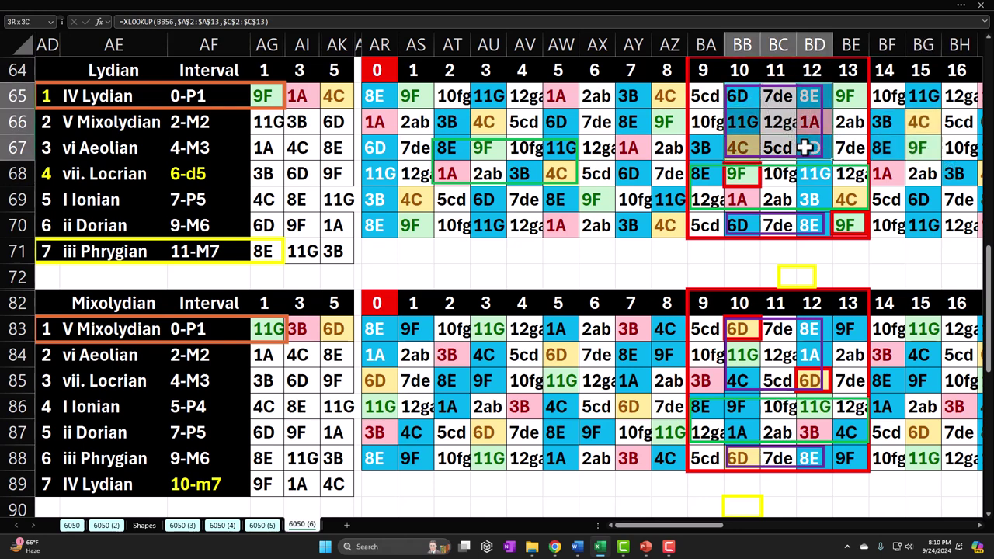
pyautogui.moveTo(703, 174); pyautogui.dragTo(840, 203)
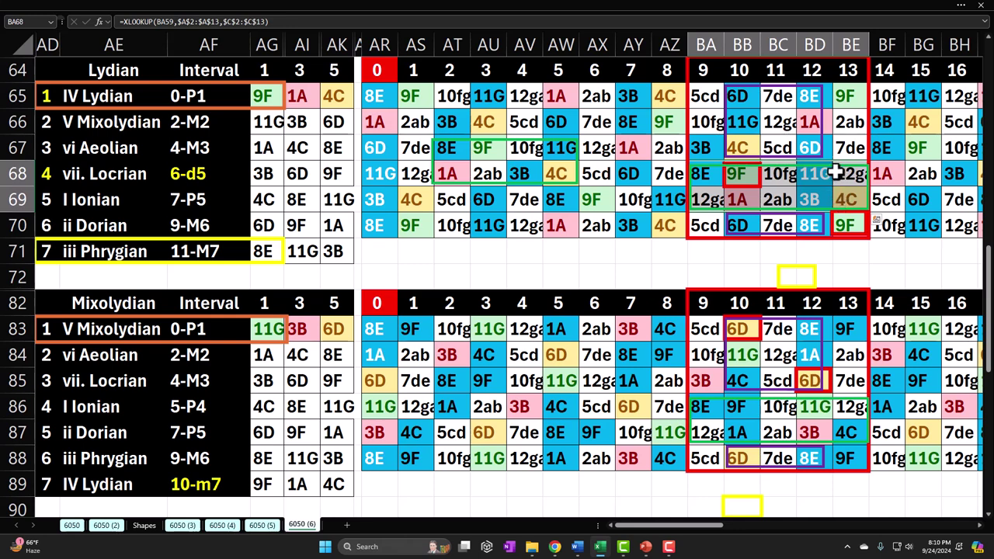
pyautogui.moveTo(742, 101); pyautogui.dragTo(800, 139)
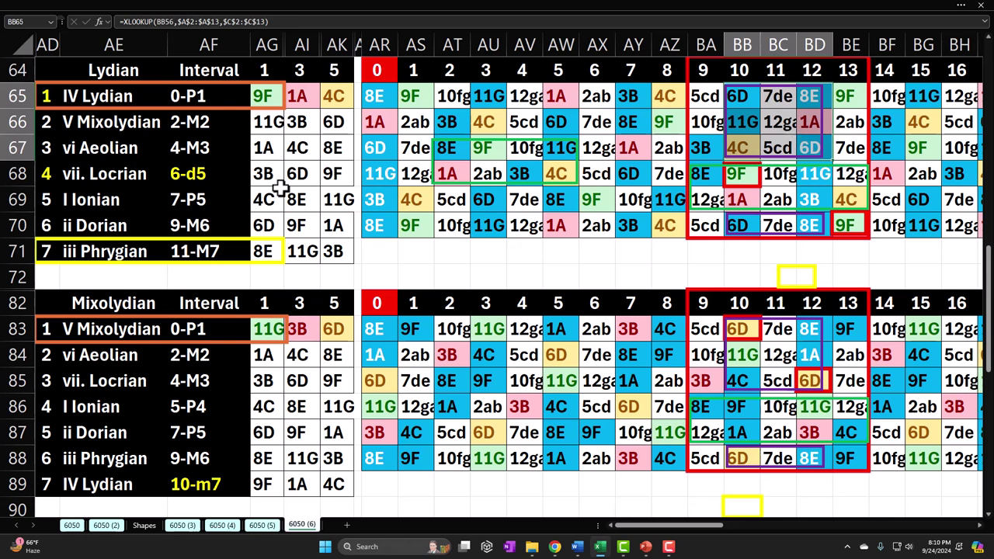
# Step: Compare the I Ionian, vi Aeolian and IV Lydian entries in the Lydian table and check the IV Lydian root note
pyautogui.click(99, 200)
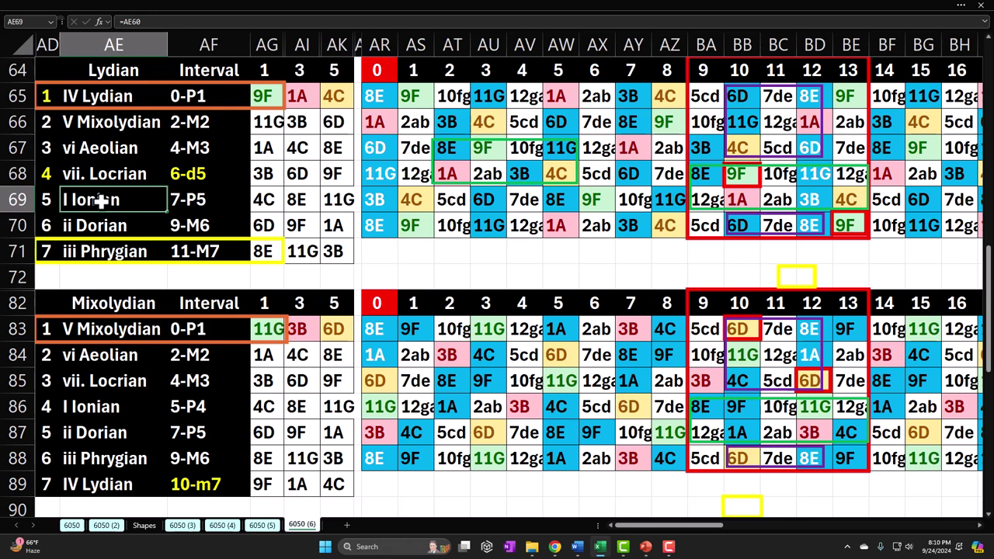
pyautogui.click(107, 156)
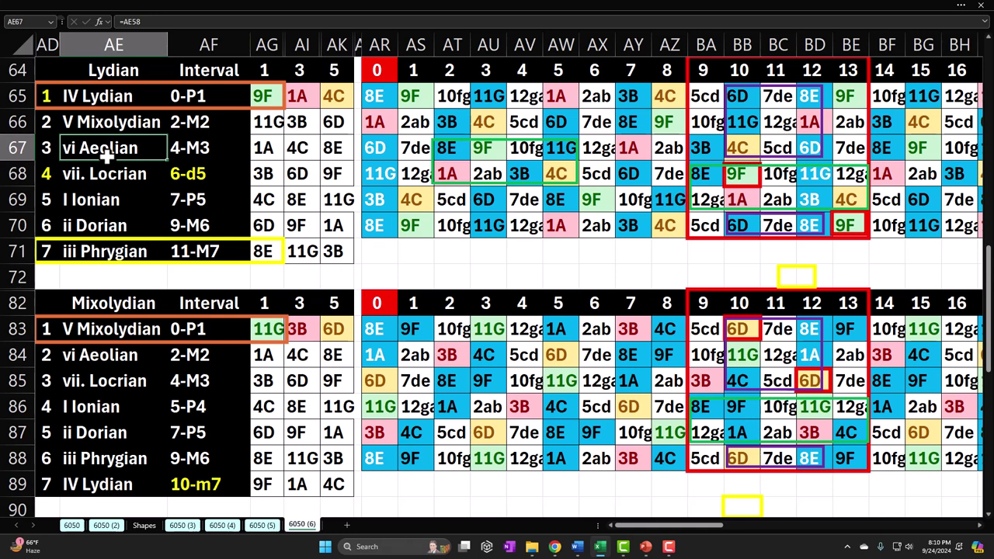
pyautogui.click(122, 95)
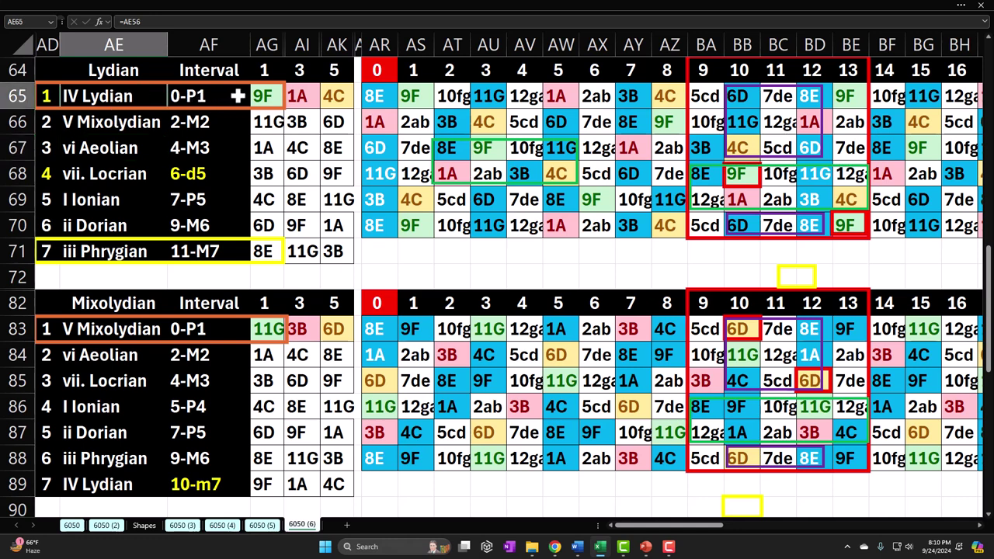
pyautogui.click(261, 95)
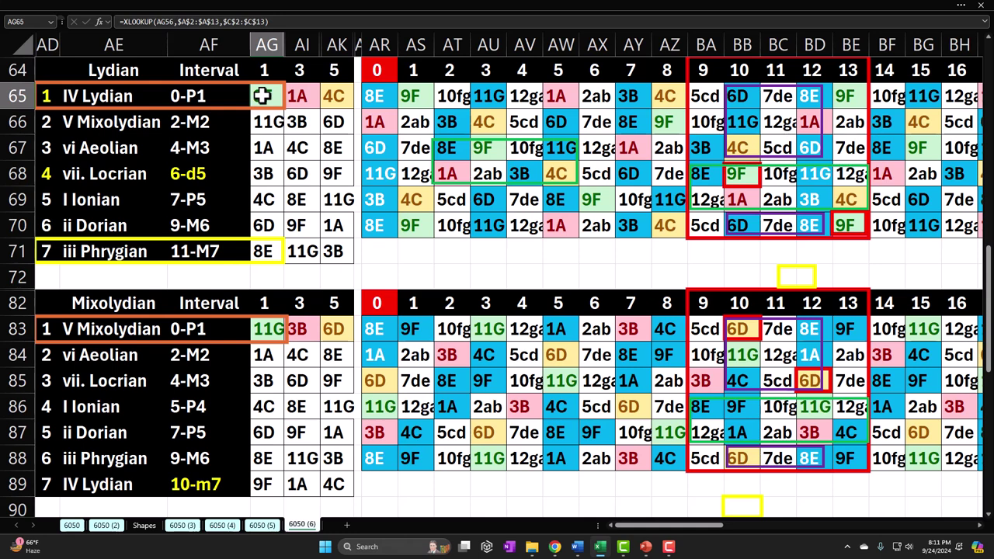
# Step: Review the purple and green boxed shapes at frets 9 to 13 and the Lydian interval column from 0-P1 to 11-M7
pyautogui.moveTo(741, 97); pyautogui.dragTo(809, 144)
pyautogui.click(809, 166)
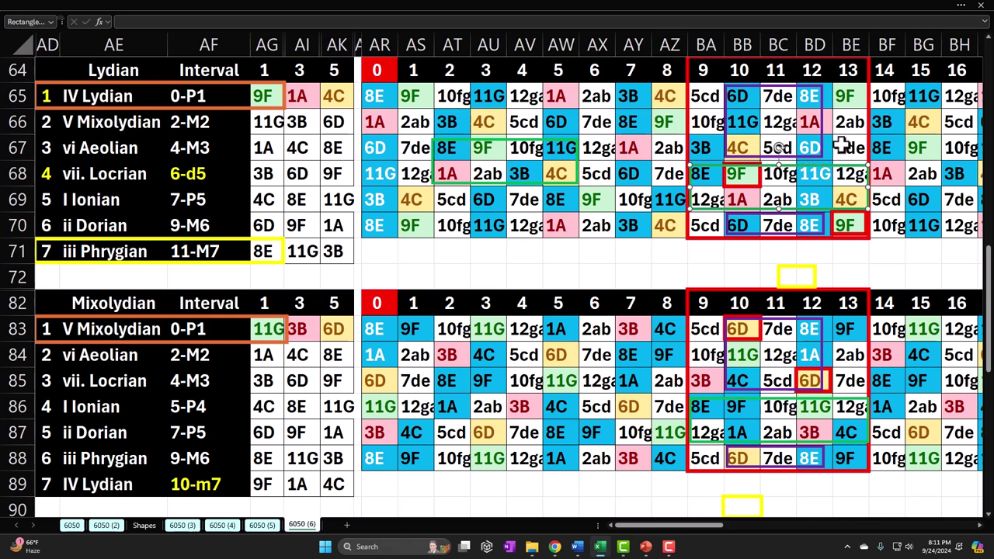
pyautogui.click(858, 100)
pyautogui.click(709, 149)
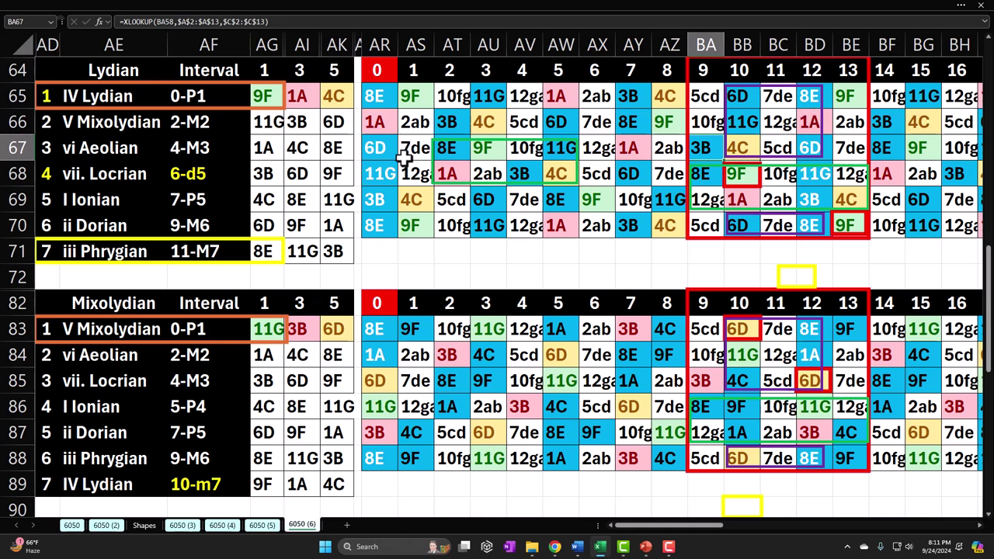
pyautogui.click(209, 97)
pyautogui.moveTo(210, 97); pyautogui.dragTo(210, 242)
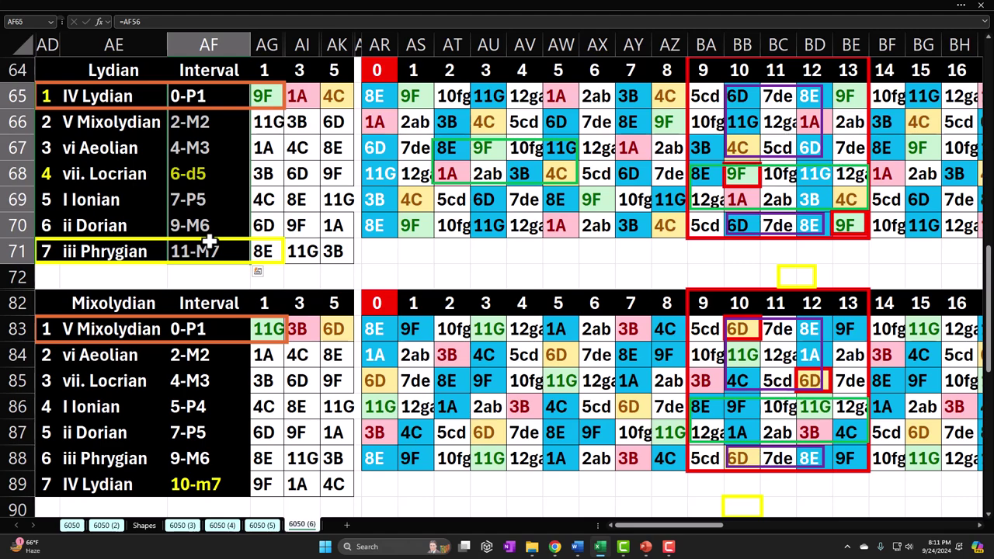
# Step: Switch to the 6050 (4) worksheet and select the empty cell AX53 below the first fretboard grid
pyautogui.click(222, 525)
pyautogui.click(478, 229)
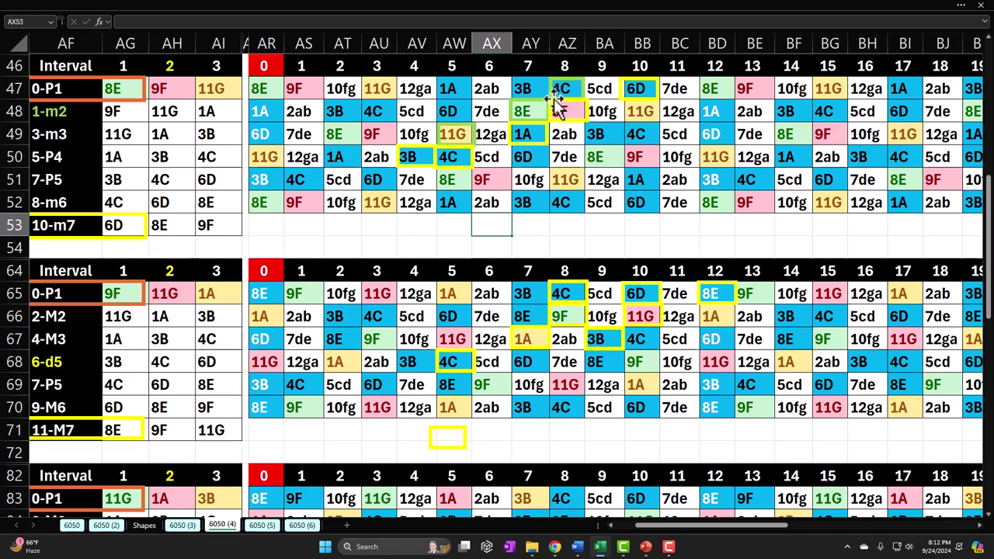
# Step: Highlight the fret 7 to 10 block AY47:BB52 and the wider stretch AZ47:BD48, ending on the 4C in AZ47
pyautogui.moveTo(543, 92); pyautogui.dragTo(640, 200)
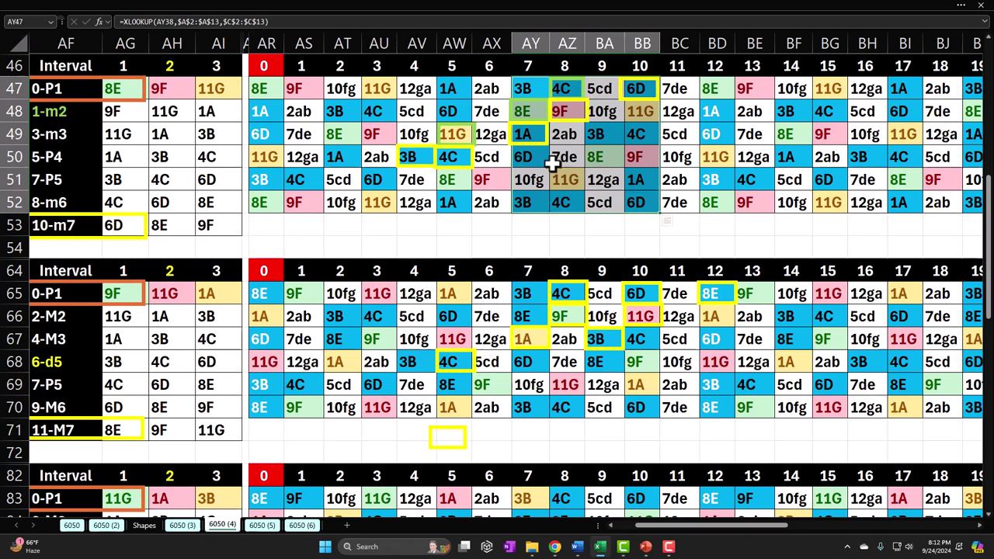
pyautogui.click(567, 88)
pyautogui.moveTo(567, 88); pyautogui.dragTo(710, 87)
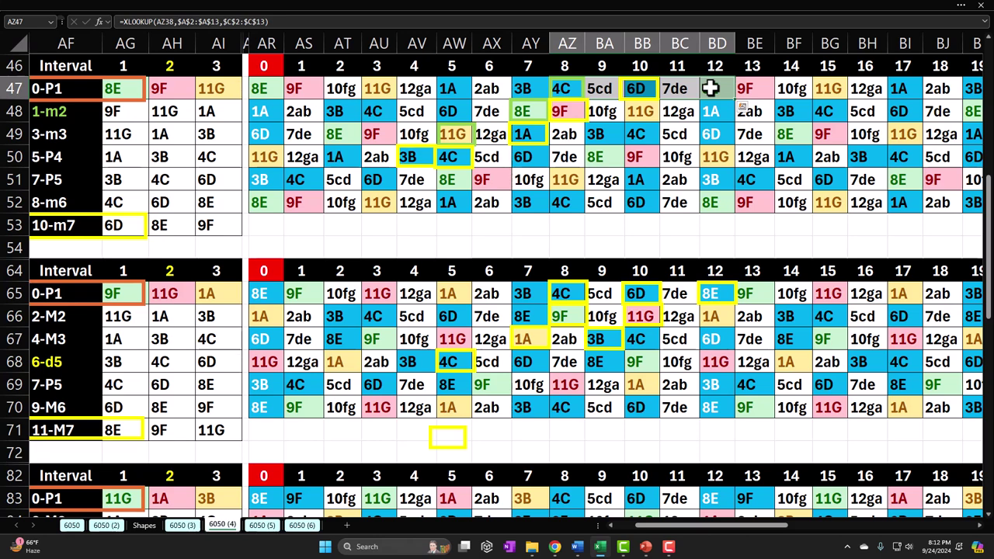
pyautogui.moveTo(565, 87); pyautogui.dragTo(701, 113)
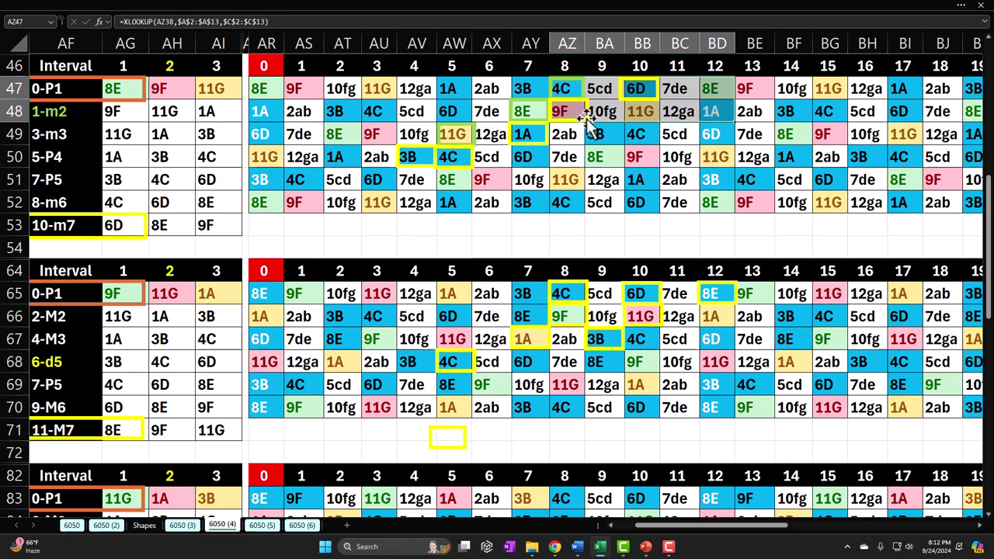
pyautogui.click(566, 86)
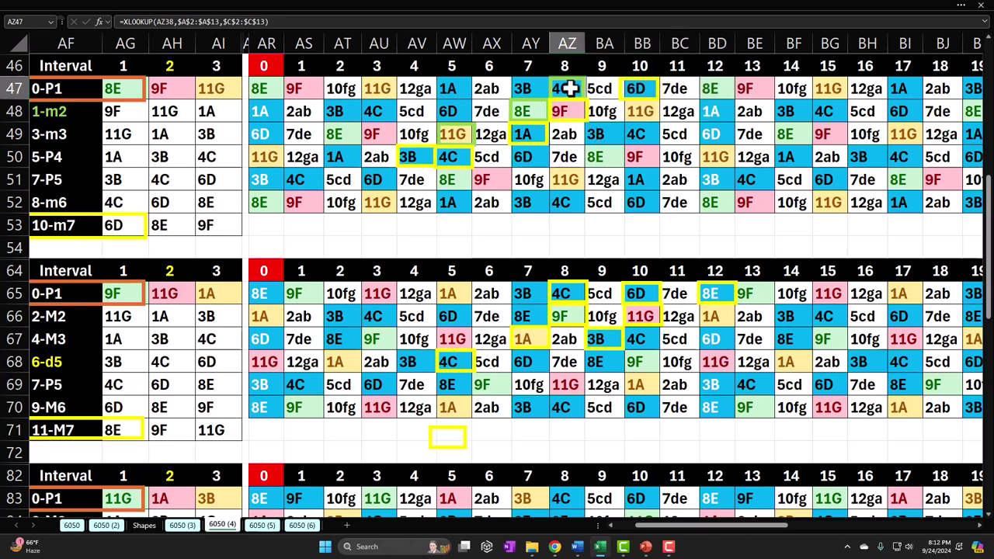
# Step: Trace the boxed notes in AY48, AZ48, AW49, AY49, AV50 and AW50 on the first fretboard grid
pyautogui.click(526, 111)
pyautogui.click(562, 111)
pyautogui.click(458, 134)
pyautogui.click(527, 135)
pyautogui.click(422, 156)
pyautogui.click(433, 158)
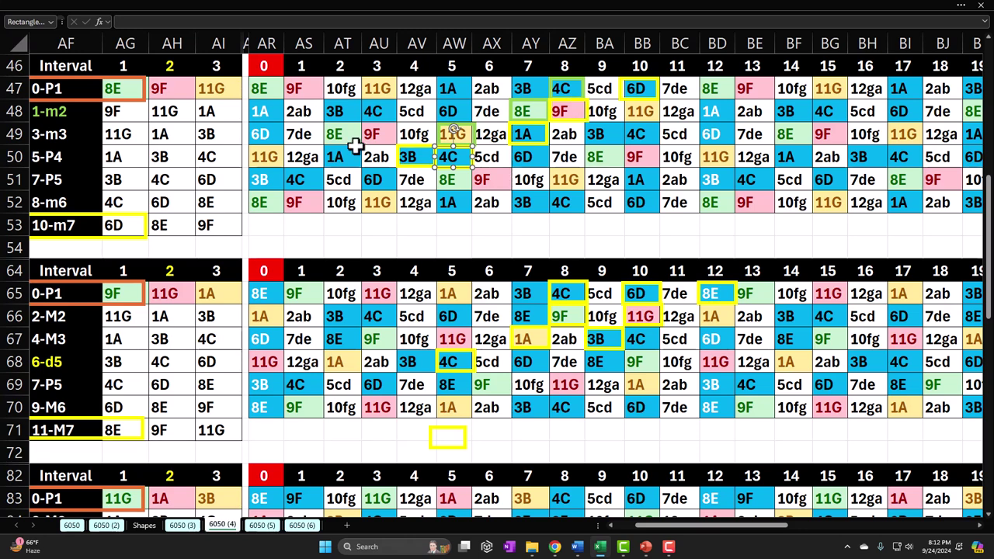
# Step: Compare the fretboard position blocks AR47:AU52, AW47:AZ52 and AU47:AY52, then select the 9F in AX51
pyautogui.moveTo(279, 96); pyautogui.dragTo(374, 194)
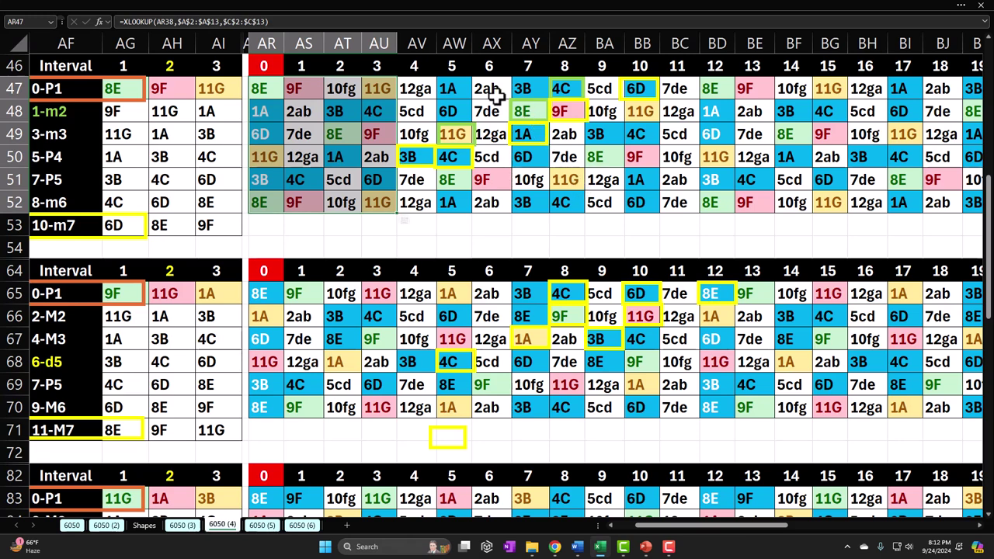
pyautogui.moveTo(458, 87); pyautogui.dragTo(582, 199)
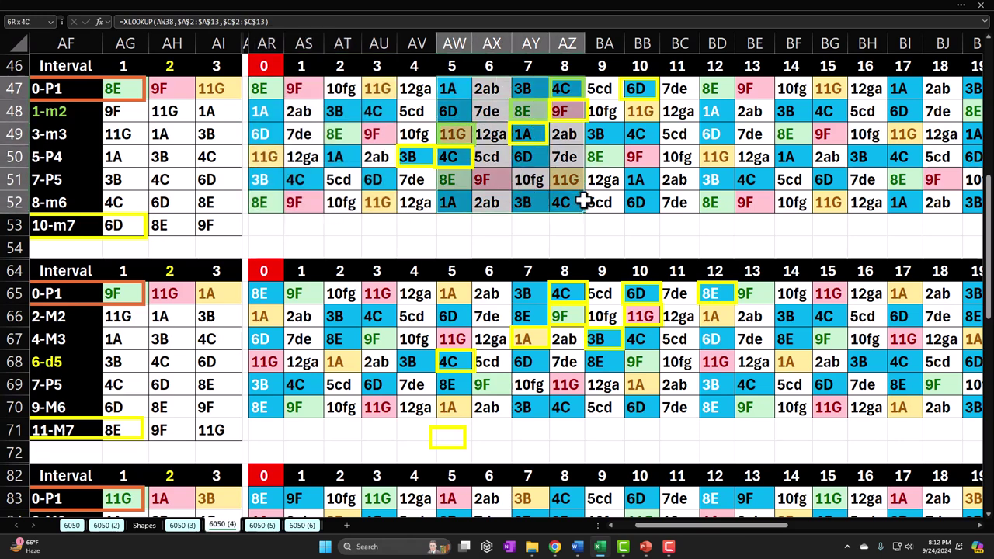
pyautogui.moveTo(377, 88); pyautogui.dragTo(532, 195)
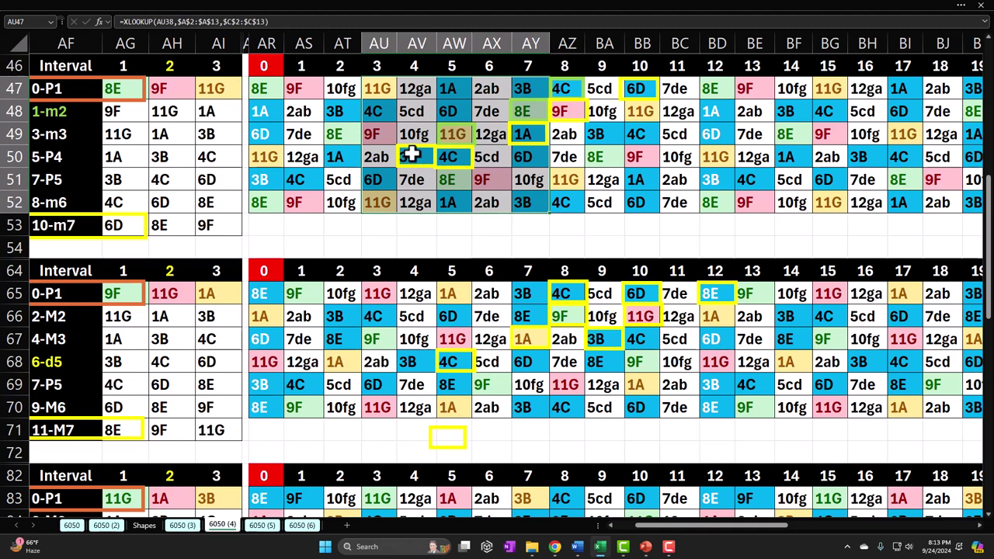
pyautogui.click(499, 180)
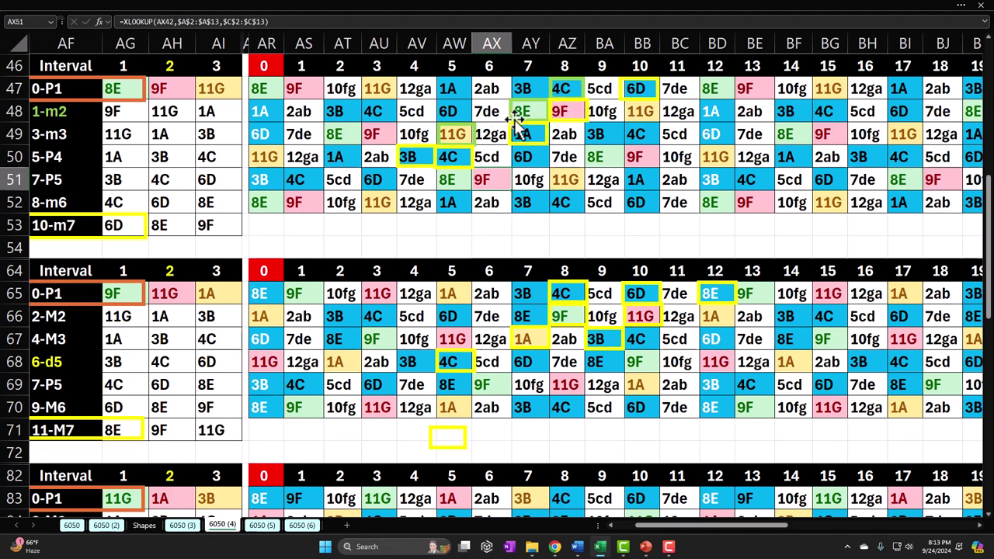
# Step: Select together the three green boxes around 4C in AZ47, 8E in AY48 and 11G in AW49
pyautogui.click(553, 88)
pyautogui.keyDown('ctrl'); pyautogui.click(524, 111); pyautogui.keyUp('ctrl')
pyautogui.keyDown('ctrl'); pyautogui.click(456, 134); pyautogui.keyUp('ctrl')
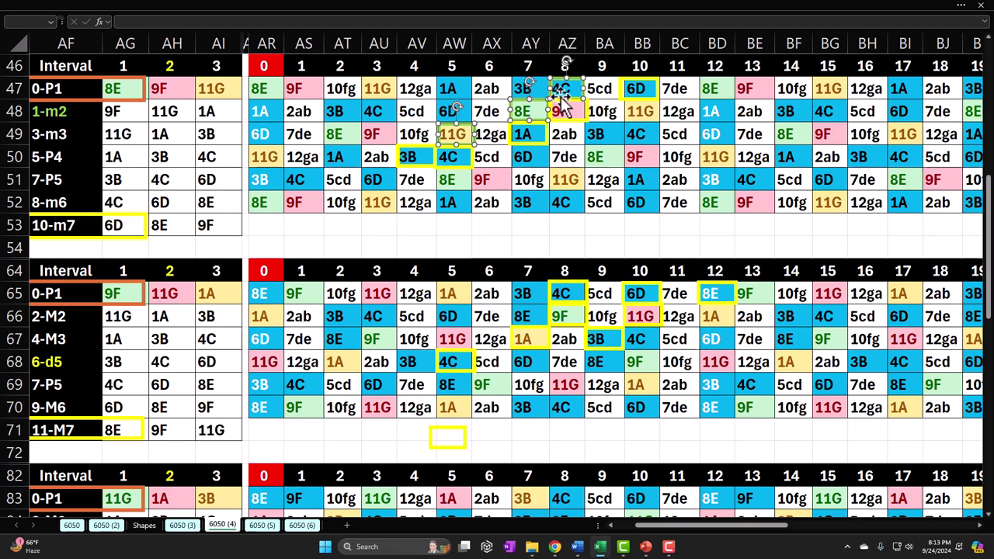
pyautogui.moveTo(565, 107); pyautogui.dragTo(553, 88)
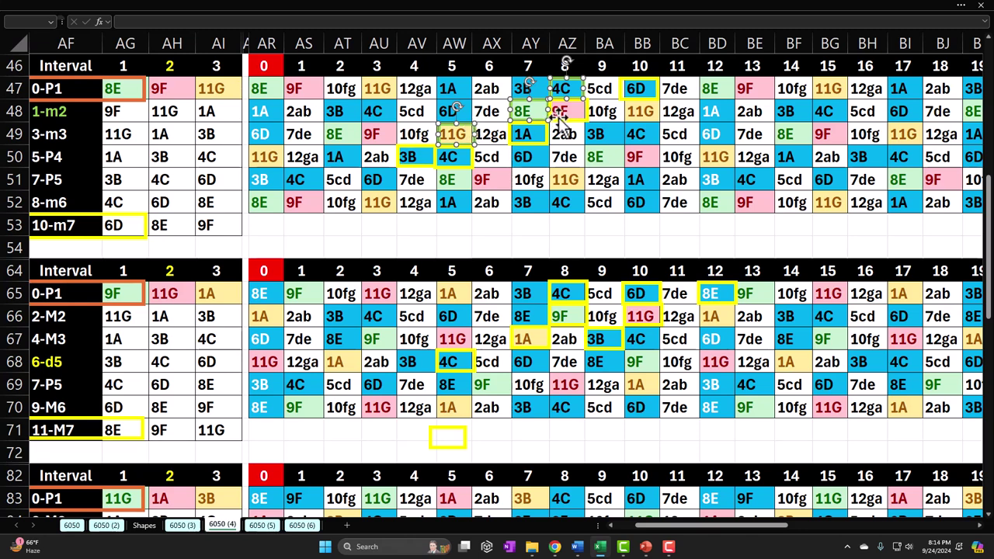
# Step: Select together the yellow boxes around 6D in BB47, 9F in AZ48, 1A in AY49 and 4C in AW50
pyautogui.click(628, 92)
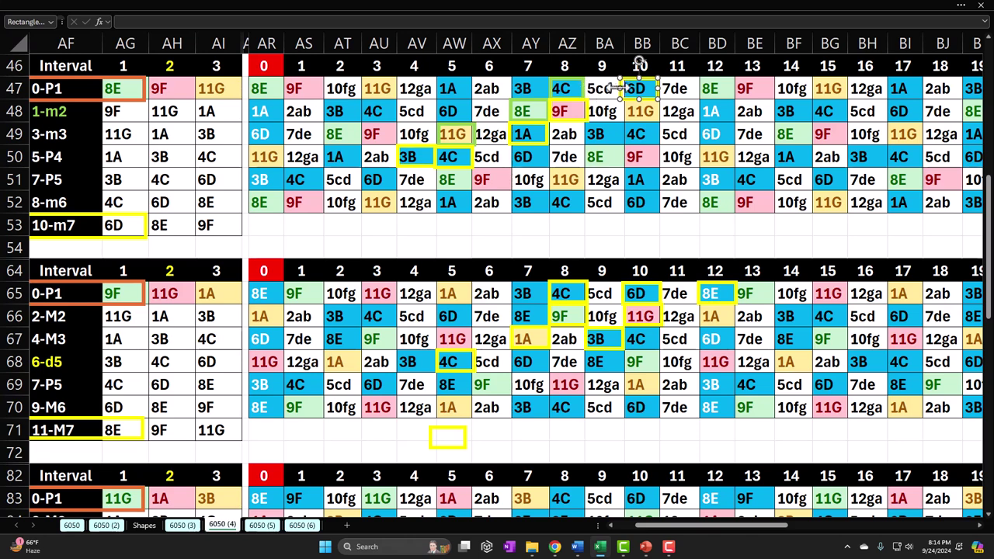
pyautogui.keyDown('shift'); pyautogui.click(574, 110); pyautogui.keyUp('shift')
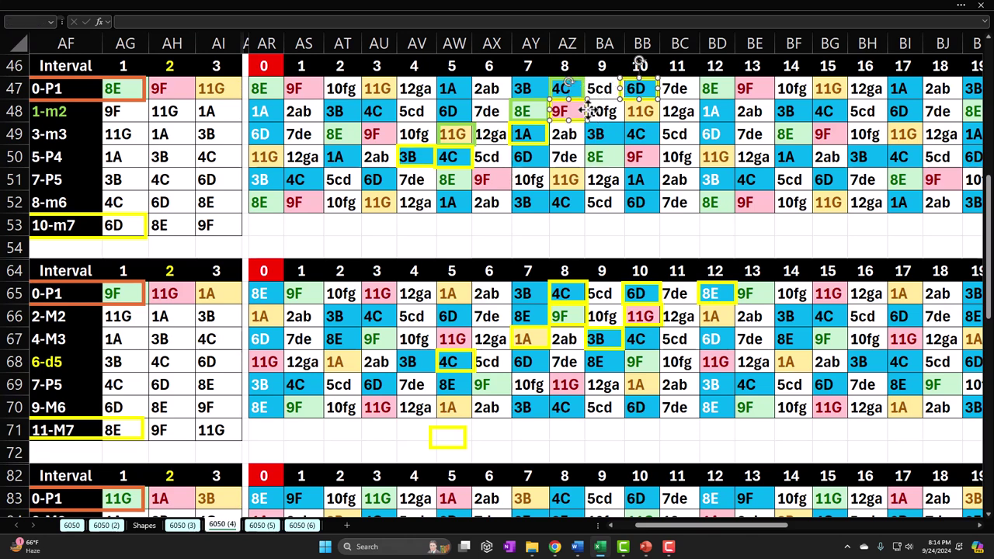
pyautogui.keyDown('shift'); pyautogui.click(543, 136); pyautogui.keyUp('shift')
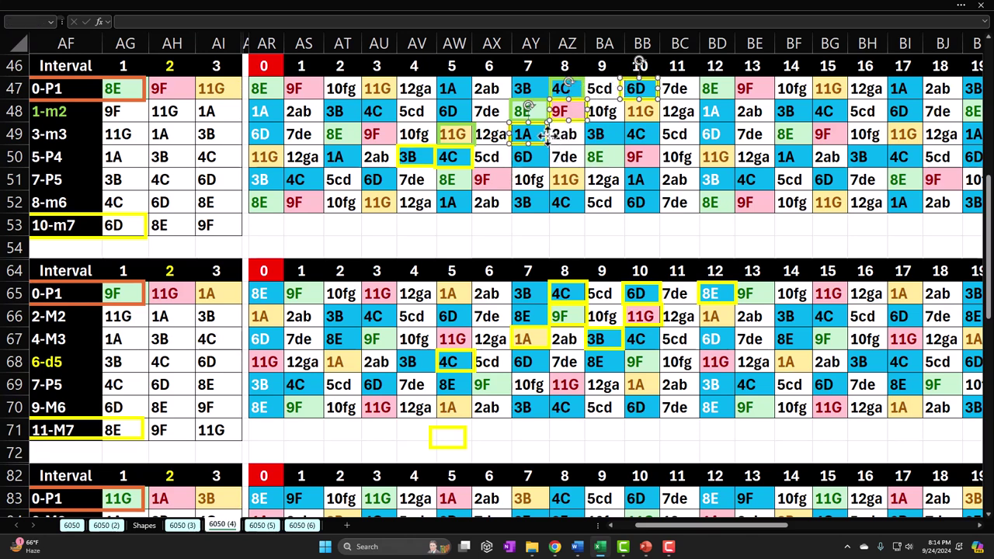
pyautogui.keyDown('shift'); pyautogui.click(454, 157); pyautogui.keyUp('shift')
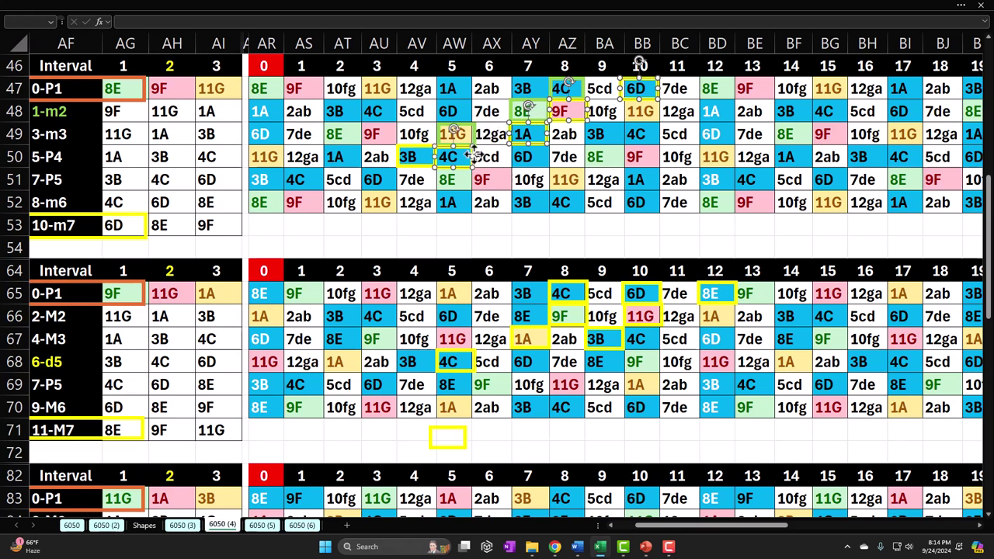
# Step: Trace 4C, 6D and 8E along row 47, then 11G in BB48 and 3B in BA49
pyautogui.click(560, 88)
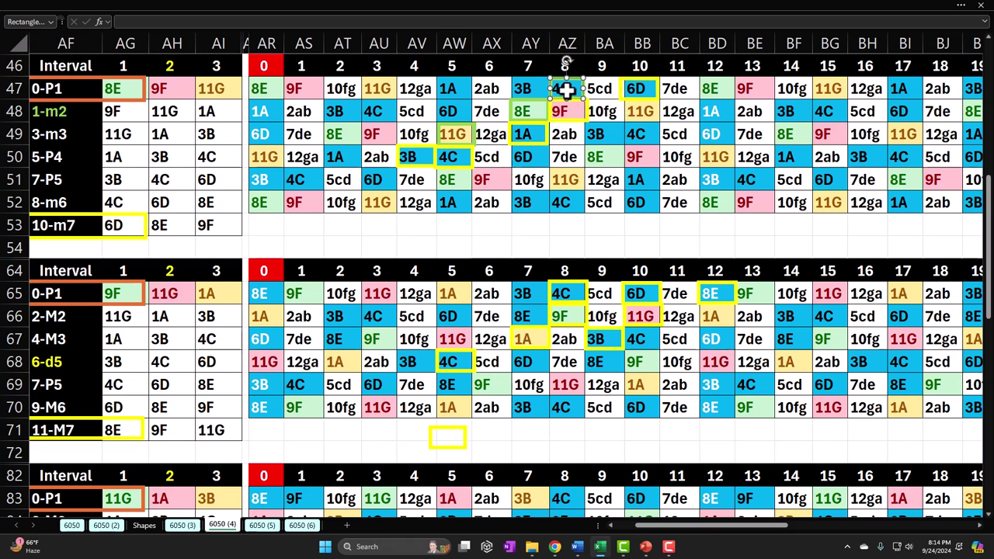
pyautogui.press('Escape')
pyautogui.click(632, 87)
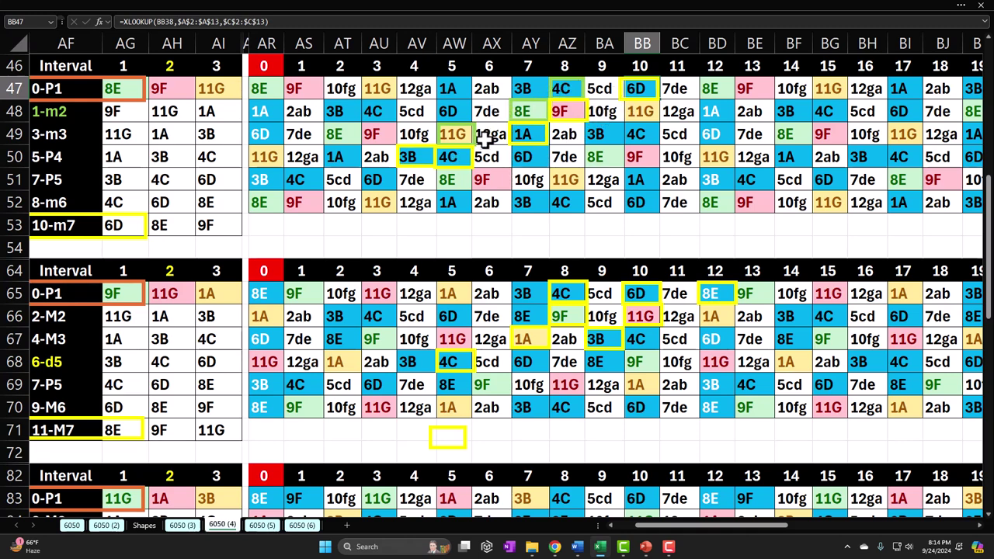
pyautogui.click(564, 85)
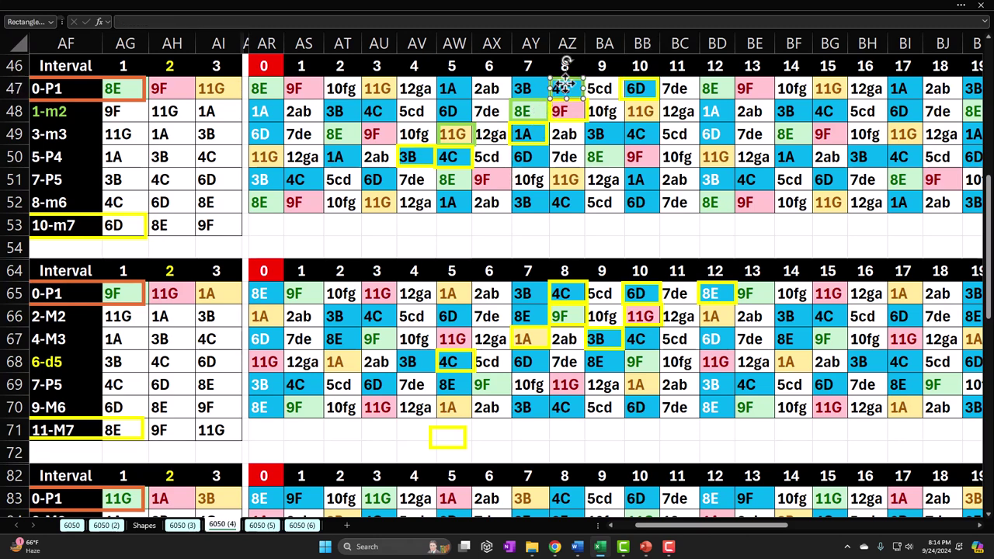
pyautogui.click(632, 88)
pyautogui.click(711, 88)
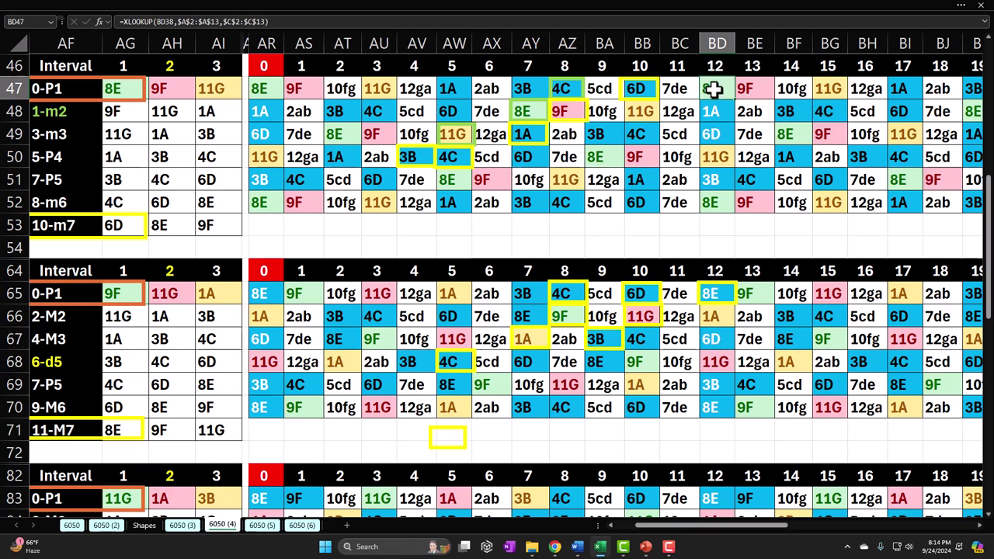
pyautogui.click(639, 88)
pyautogui.click(706, 89)
pyautogui.click(637, 108)
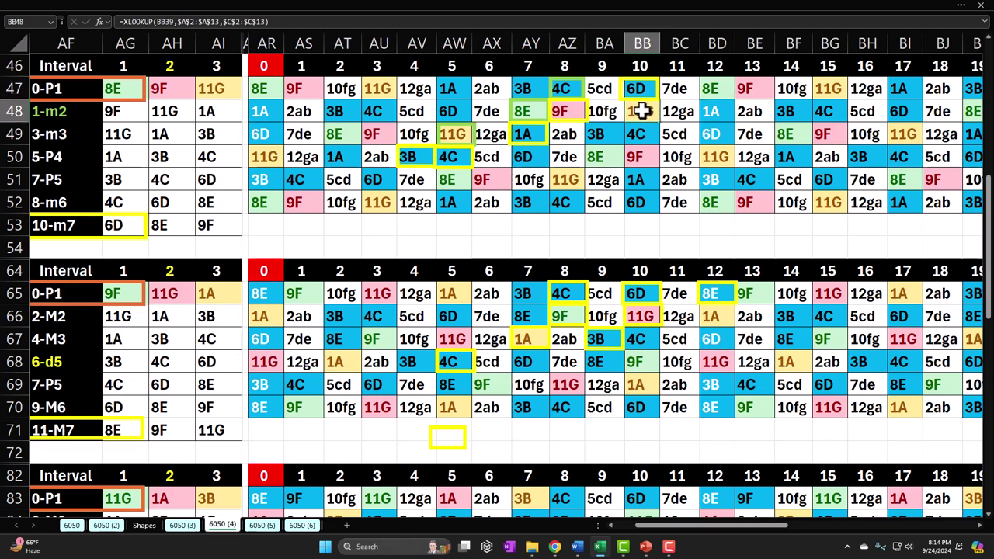
pyautogui.click(604, 134)
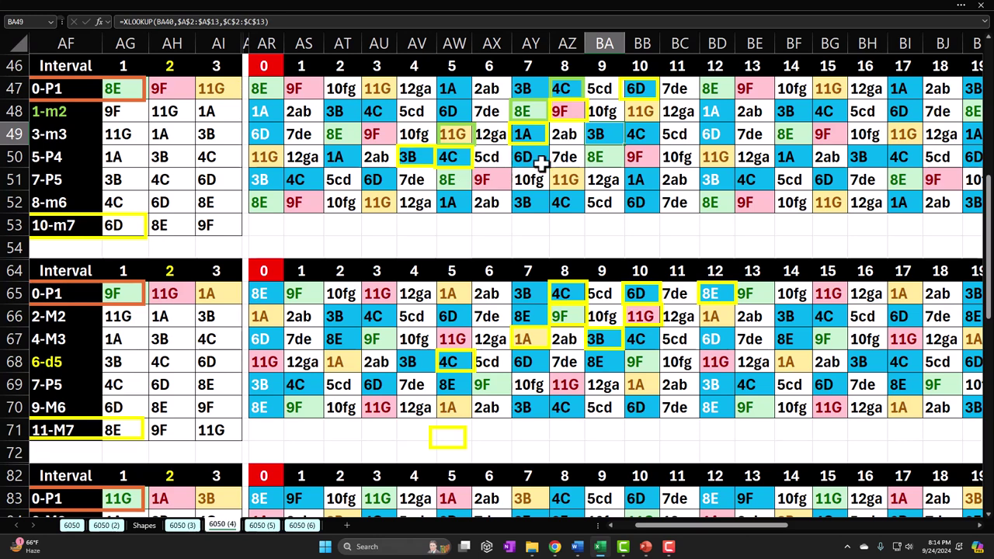
# Step: Compare the neighbouring notes 8E in BD47 and 9F in BE47, then check 11G in BB48
pyautogui.click(748, 87)
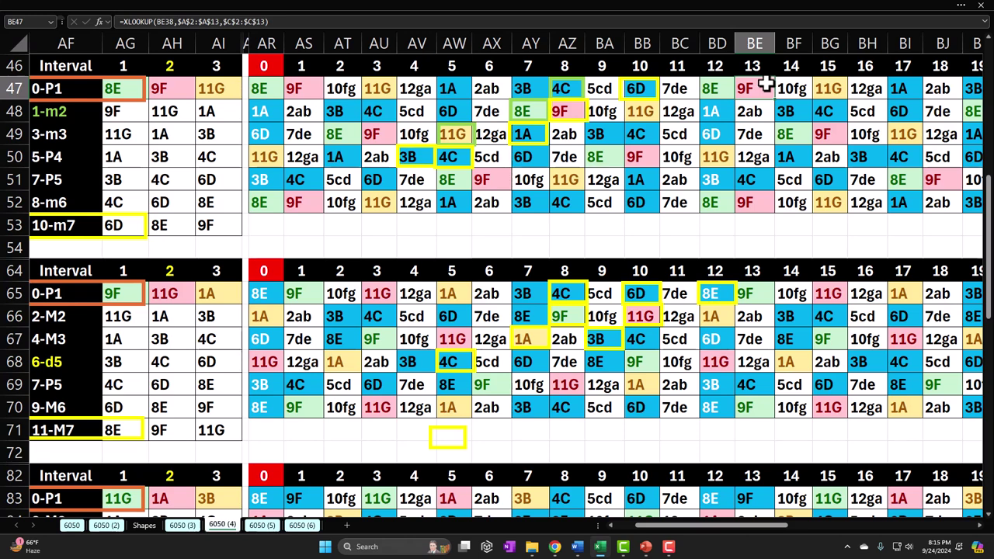
pyautogui.click(714, 87)
pyautogui.click(743, 87)
pyautogui.click(655, 107)
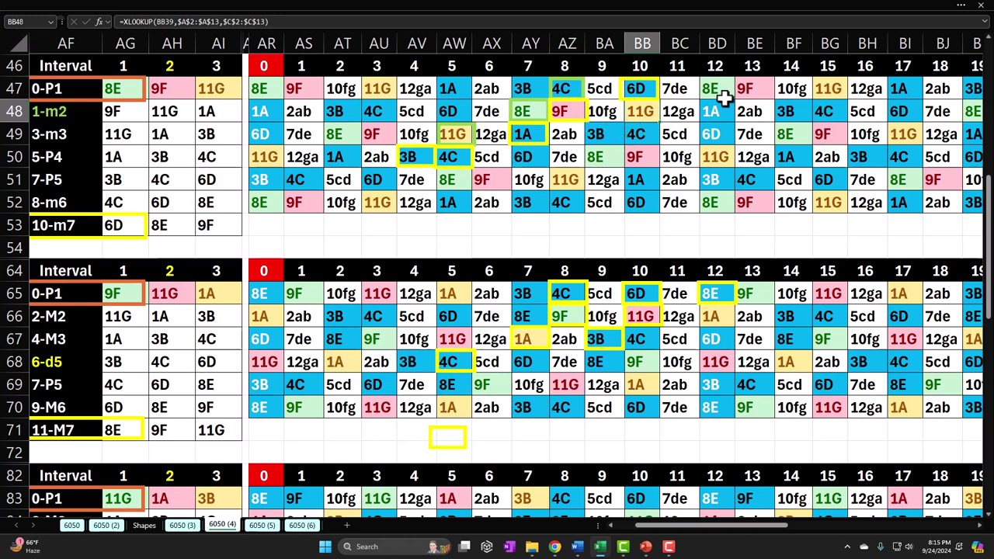
# Step: Highlight frets 5 to 12 in AW47:BD47 and select the yellow box around the 6D in BB47
pyautogui.moveTo(463, 90); pyautogui.dragTo(704, 89)
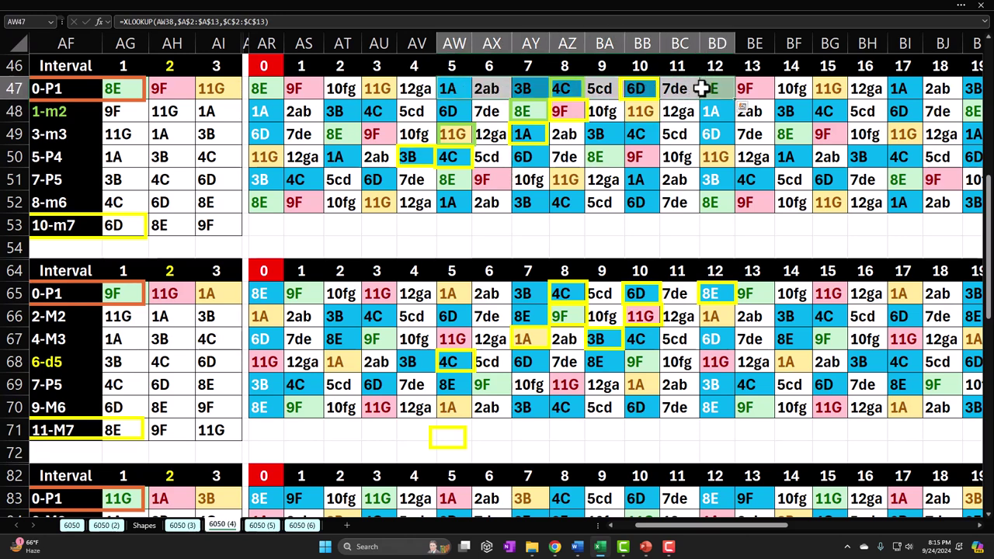
pyautogui.click(582, 86)
pyautogui.click(623, 88)
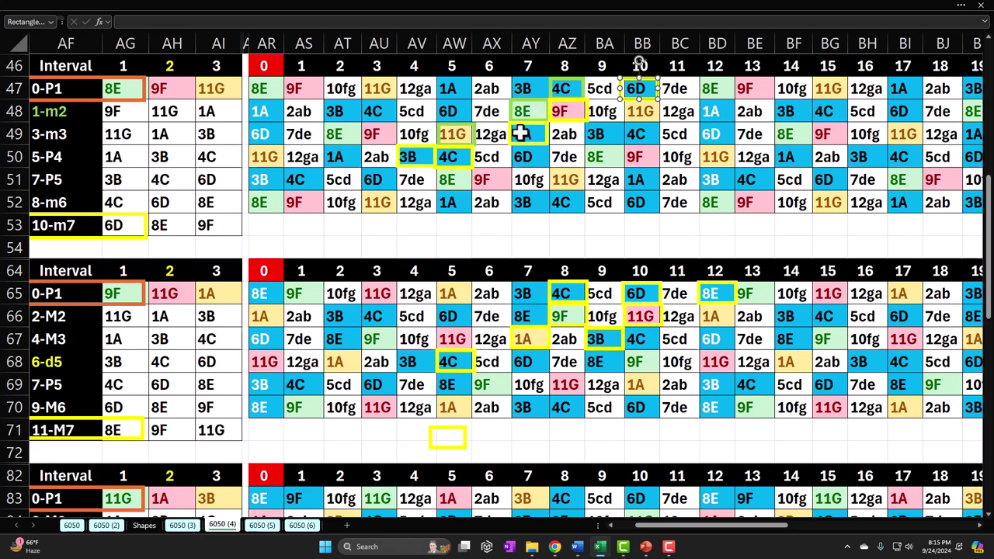
# Step: Walk up the scale notes of row 47 from 4C at fret 8 through 6D, 8E, 9F, 11G and 1A to 3B at fret 19
pyautogui.click(567, 87)
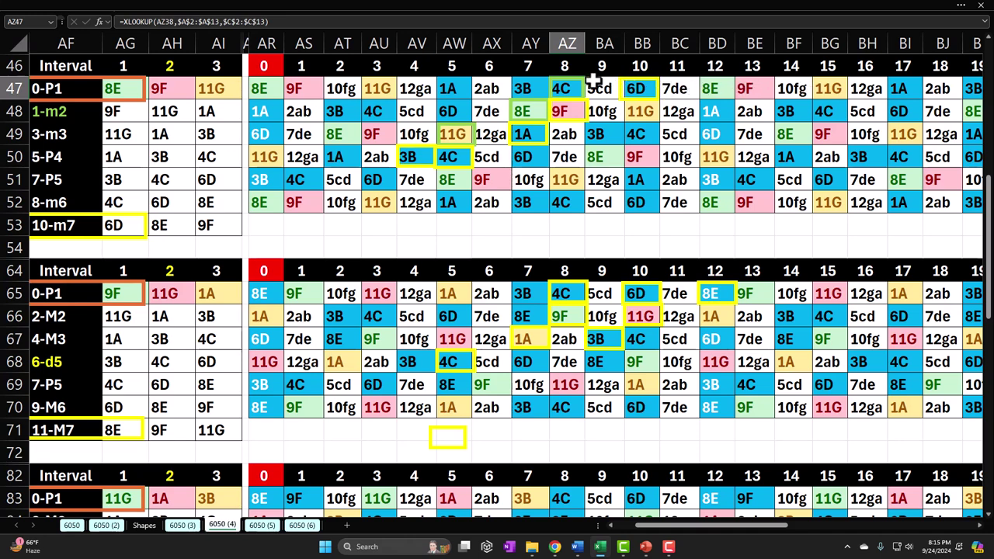
pyautogui.click(639, 88)
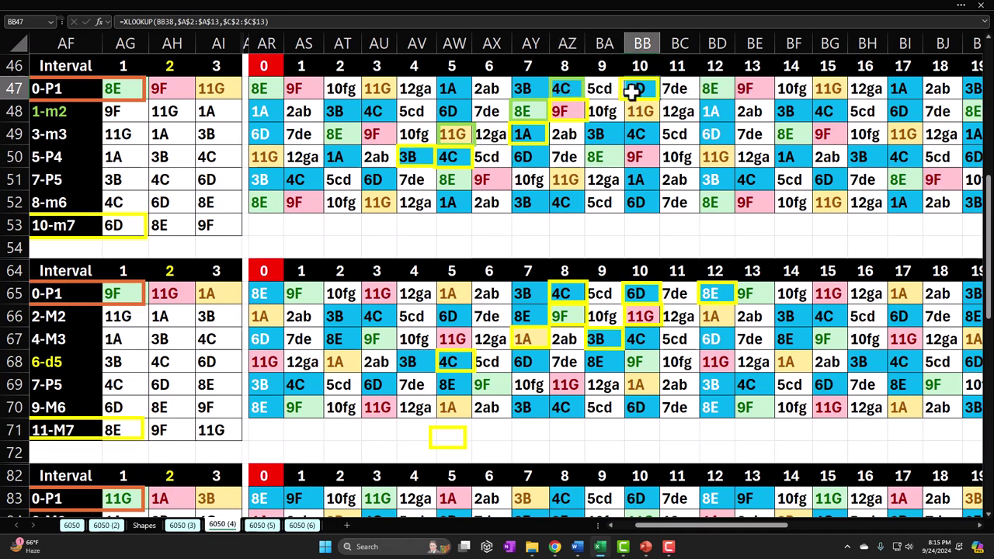
pyautogui.click(714, 87)
pyautogui.click(761, 87)
pyautogui.click(824, 90)
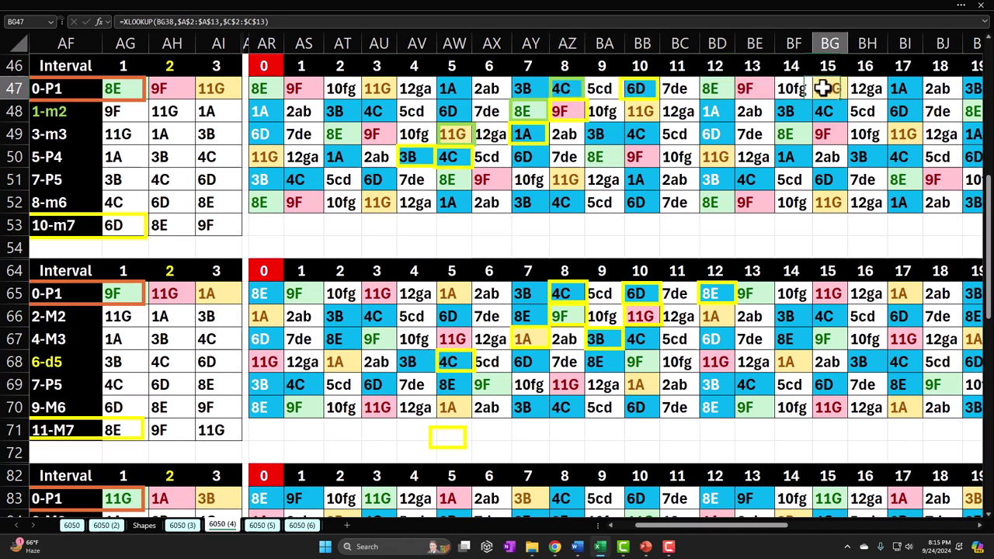
pyautogui.click(900, 87)
pyautogui.click(974, 88)
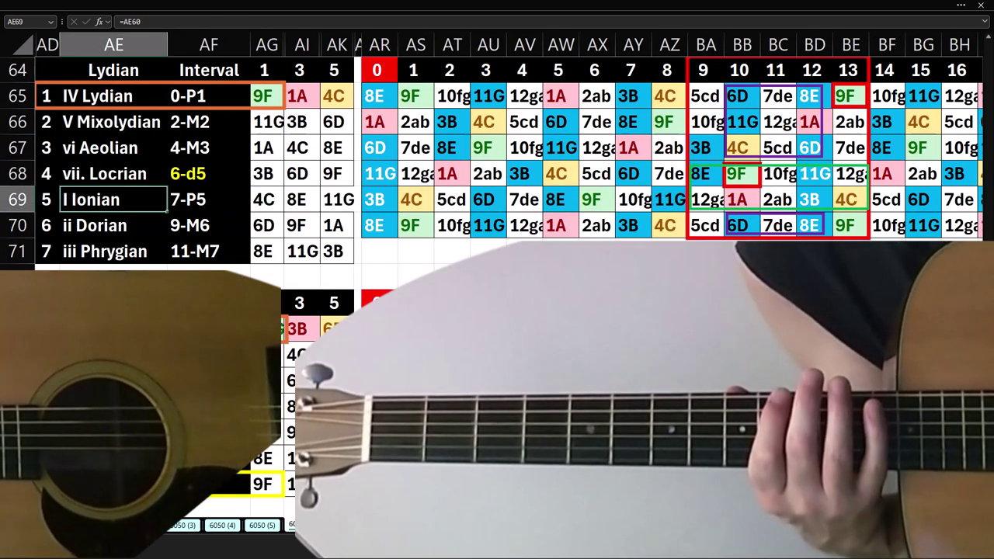
# Step: On the Lydian worksheet, point out the red outline around frets 9 to 13 and compare the IV Lydian and I Ionian entries
pyautogui.click(705, 235)
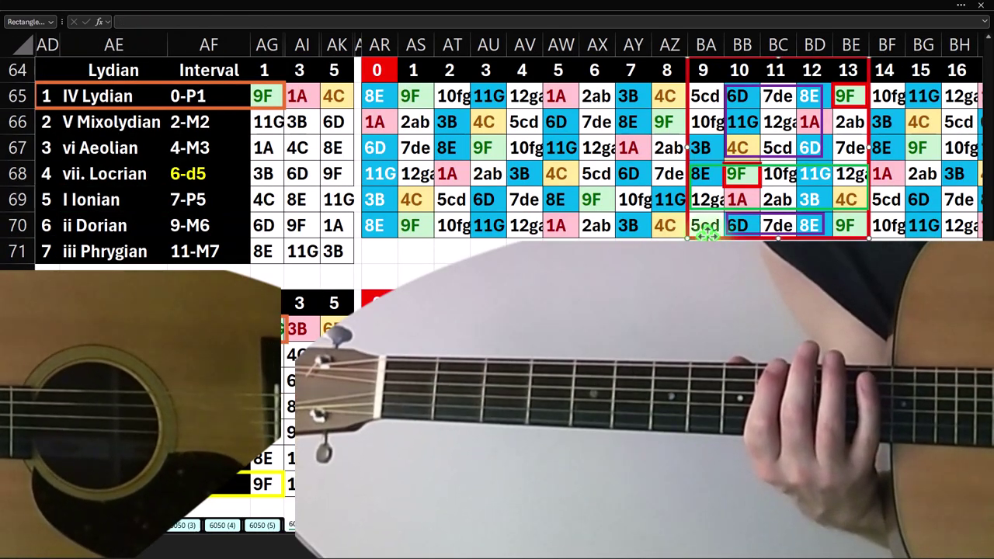
pyautogui.click(132, 96)
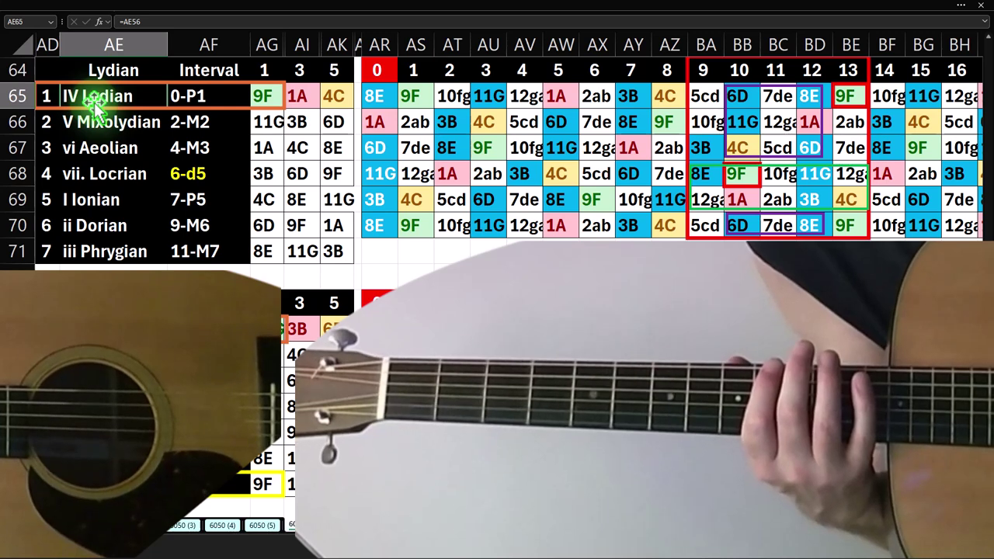
pyautogui.click(114, 199)
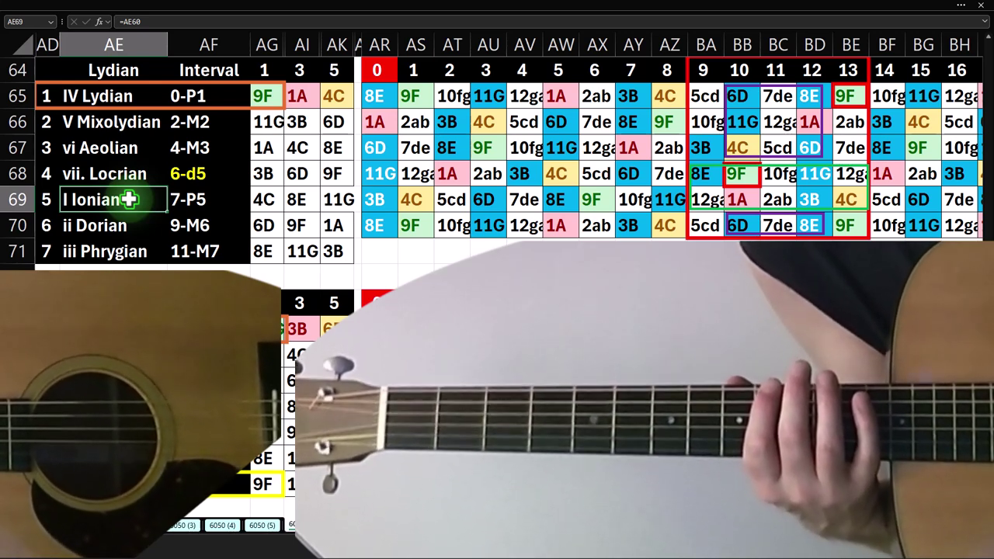
pyautogui.click(136, 97)
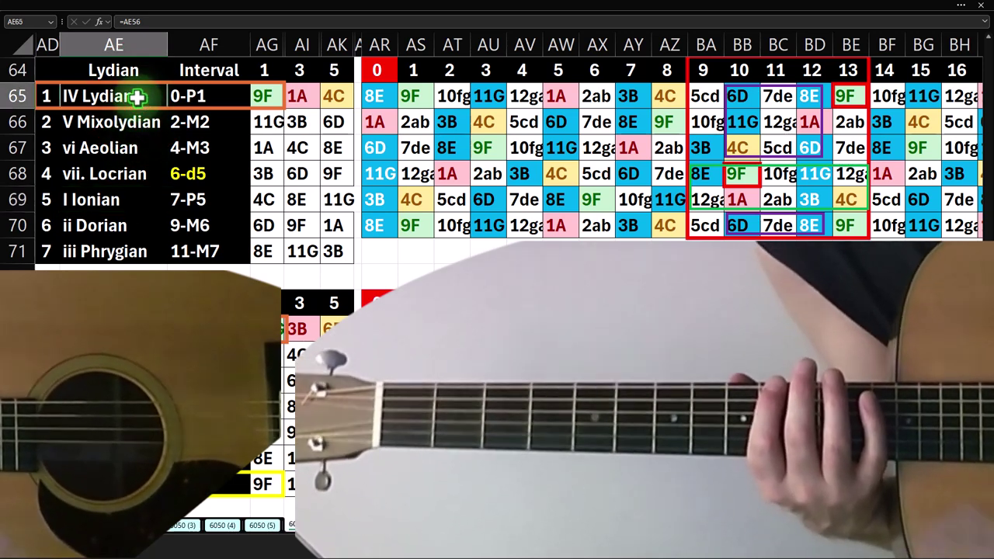
# Step: Select the Lydian heading in AE64, then highlight the scale degrees 1 to 7 in AD65:AD71
pyautogui.click(130, 72)
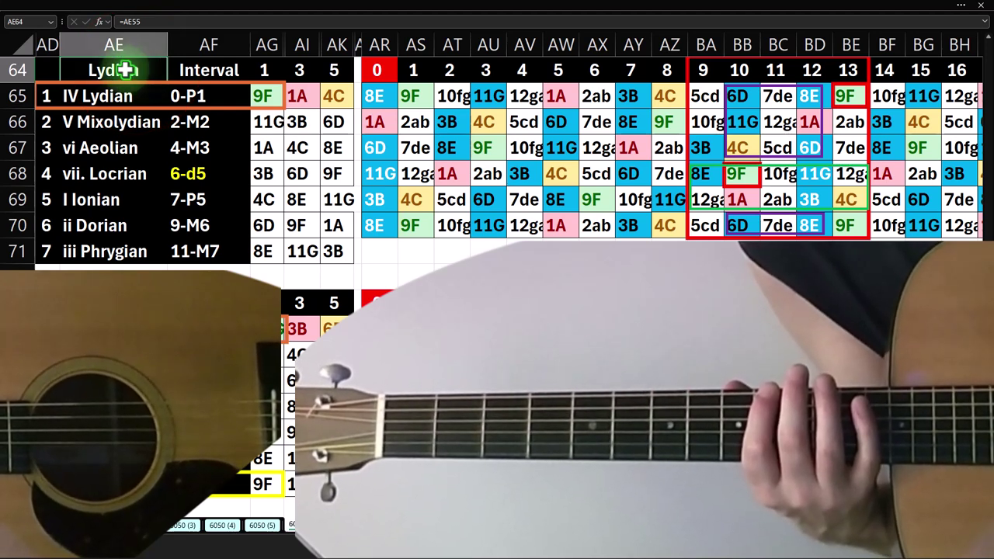
pyautogui.click(48, 95)
pyautogui.moveTo(48, 95); pyautogui.dragTo(42, 245)
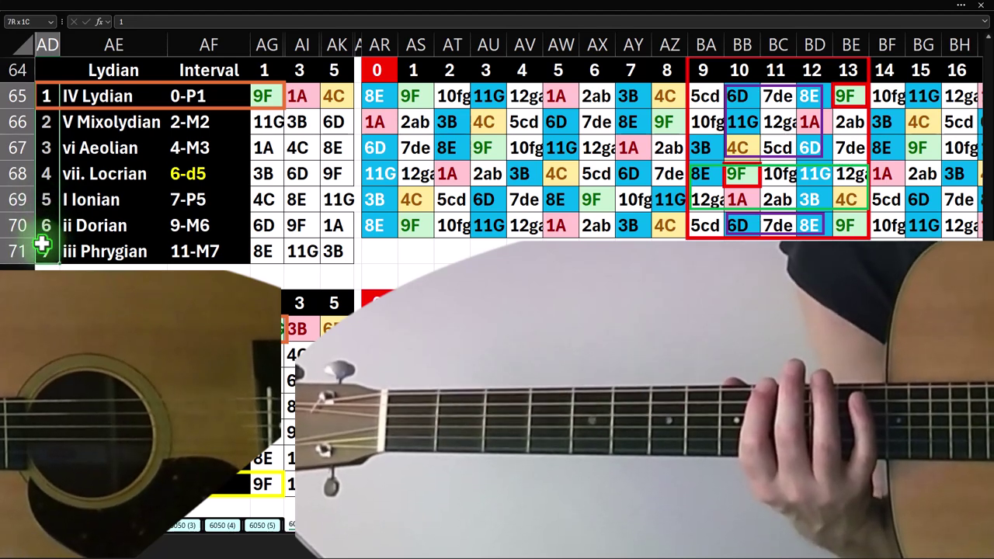
# Step: Select scale degree 1 in AD65 and compare the IV Lydian and V Mixolydian entries in AE65:AE66
pyautogui.click(56, 95)
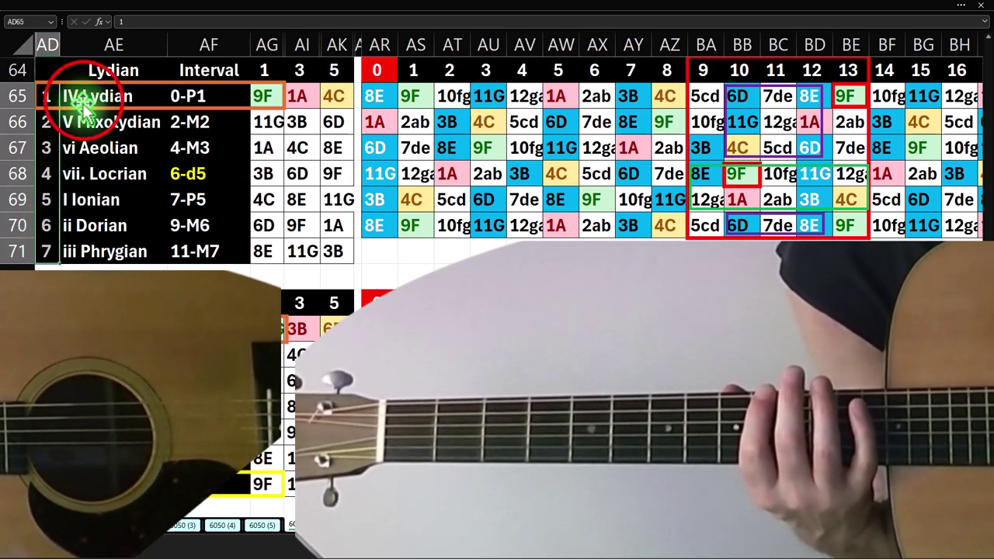
pyautogui.click(84, 97)
pyautogui.click(84, 118)
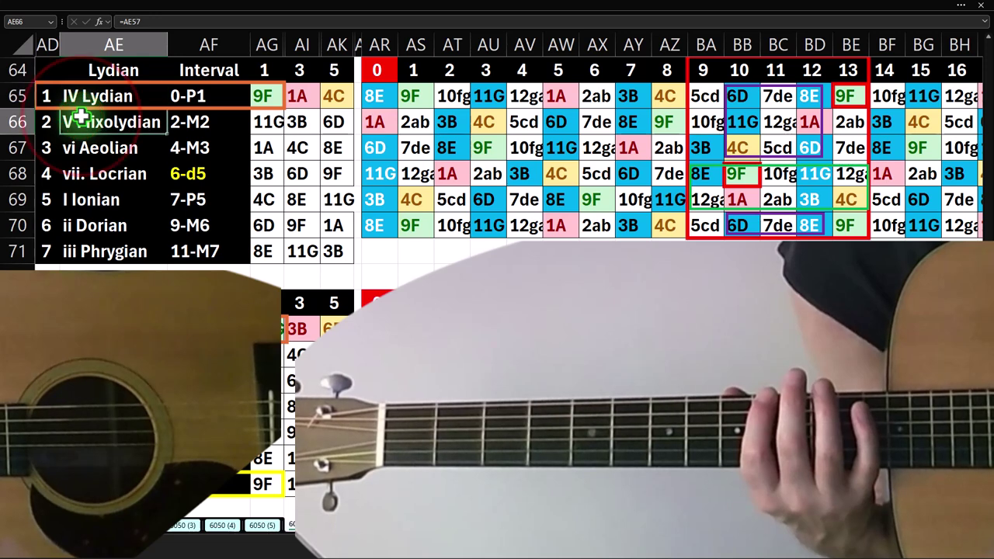
pyautogui.click(94, 95)
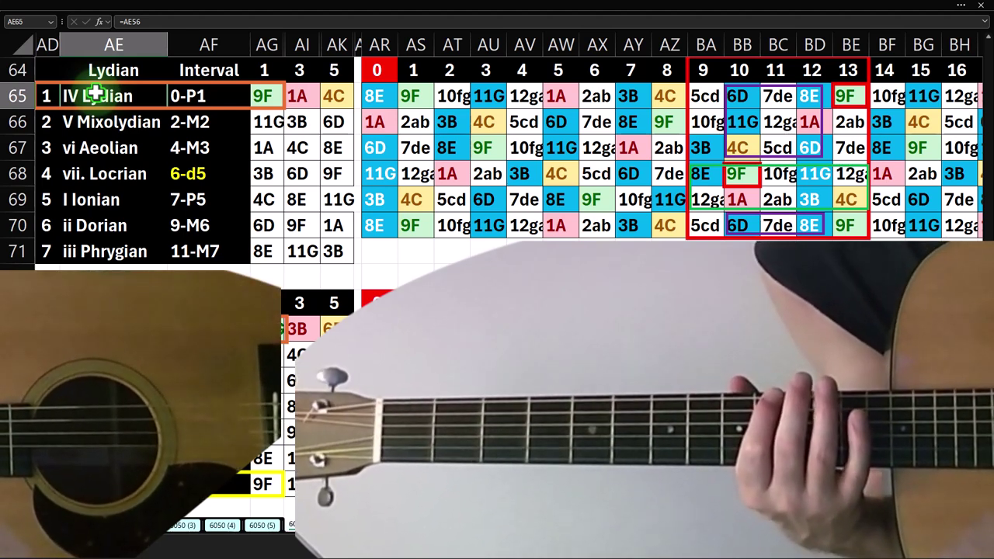
# Step: Walk down the Lydian intervals in AF65:AF71 from 0-P1 through 2-M2, 4-M3, 6-d5, 7-P5 and 9-M6 to 11-M7
pyautogui.click(194, 99)
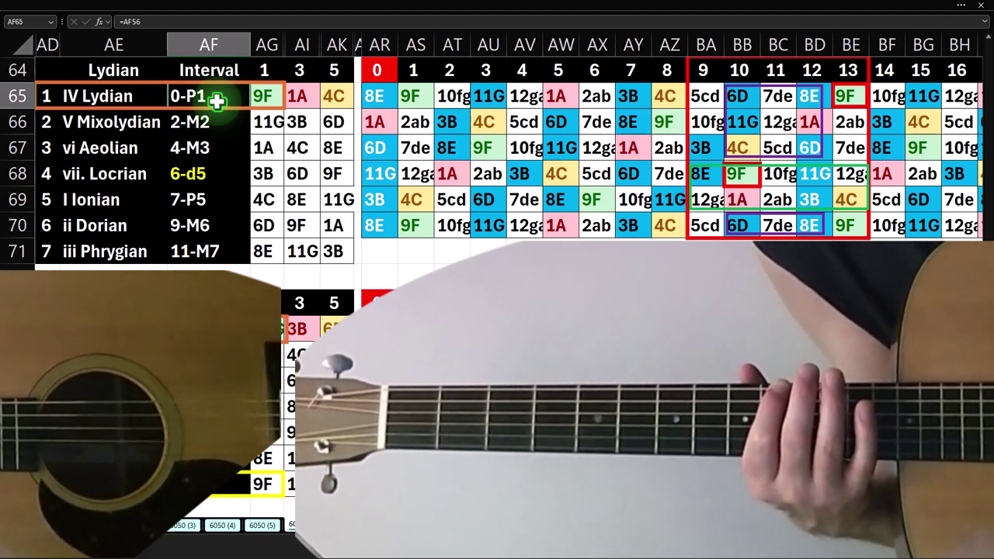
pyautogui.click(214, 122)
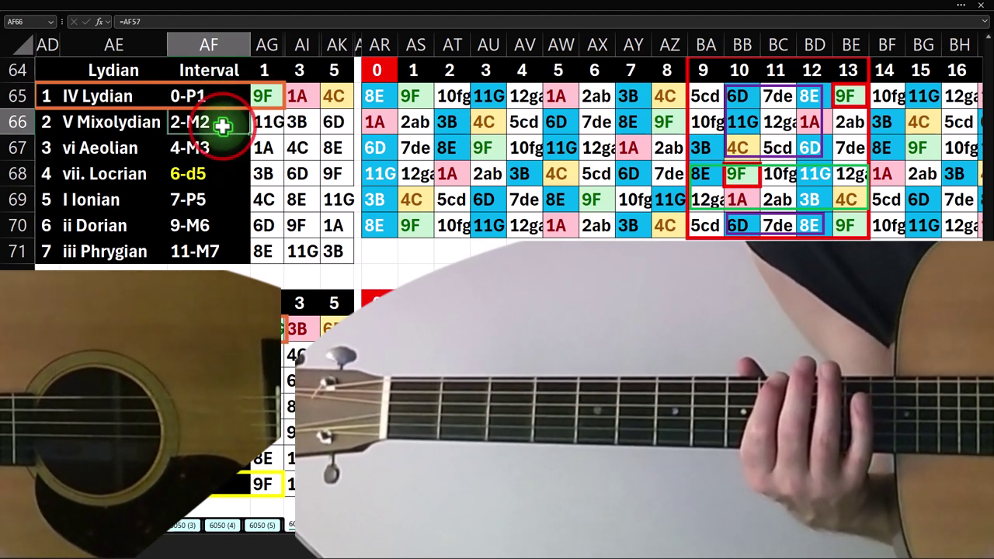
pyautogui.click(215, 147)
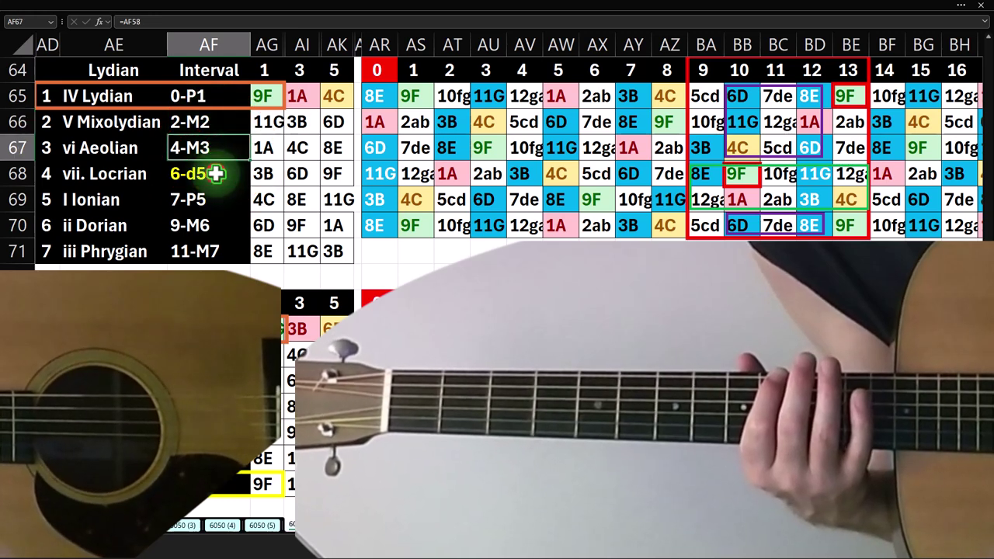
pyautogui.click(218, 180)
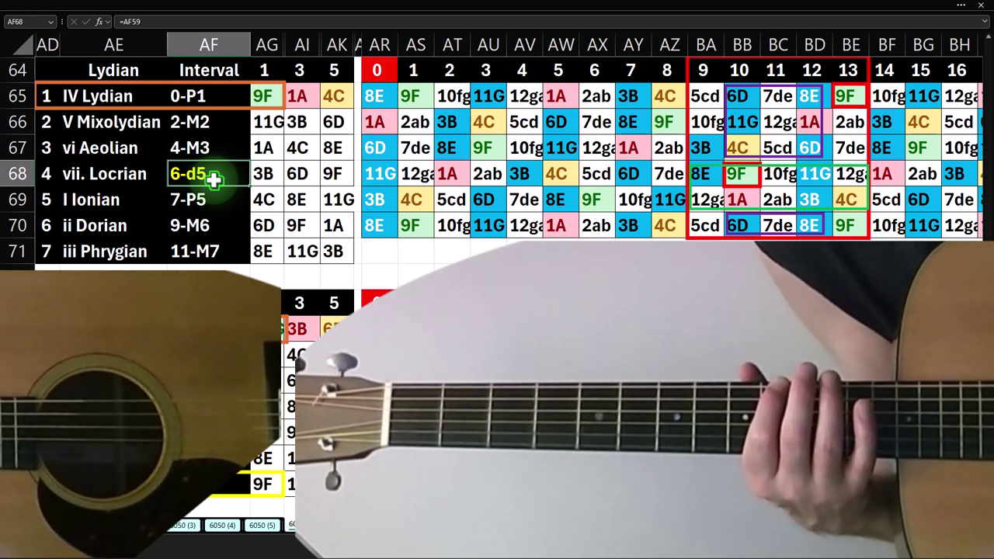
pyautogui.click(208, 203)
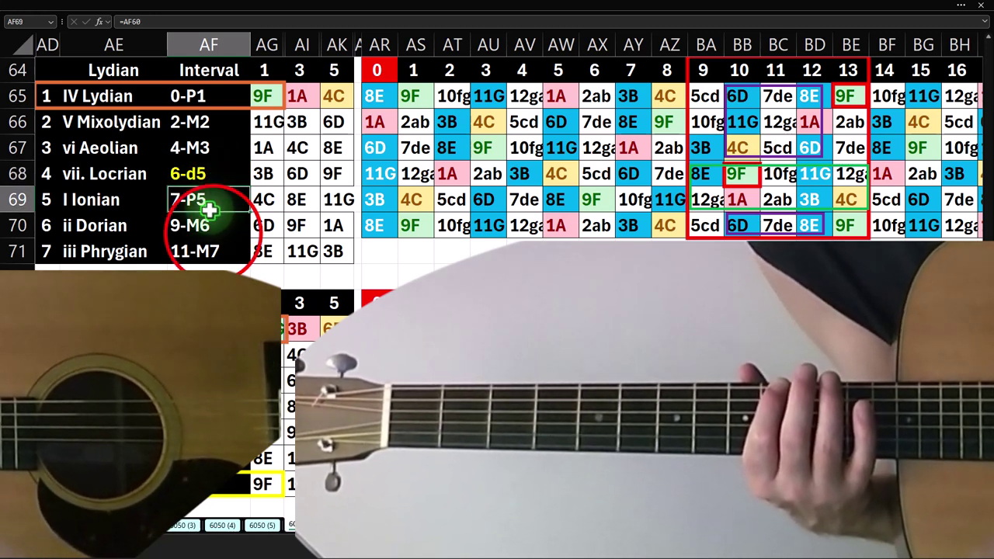
pyautogui.click(210, 226)
pyautogui.click(212, 251)
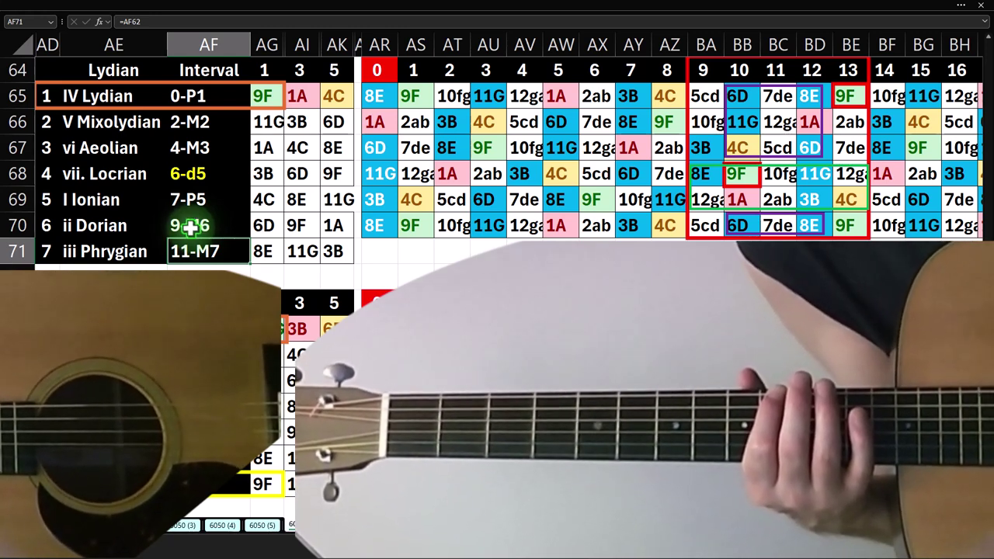
# Step: Point out the I Ionian, V Mixolydian and IV Lydian entries, ending on the boxed 9F at fret 13 in BE65
pyautogui.click(118, 201)
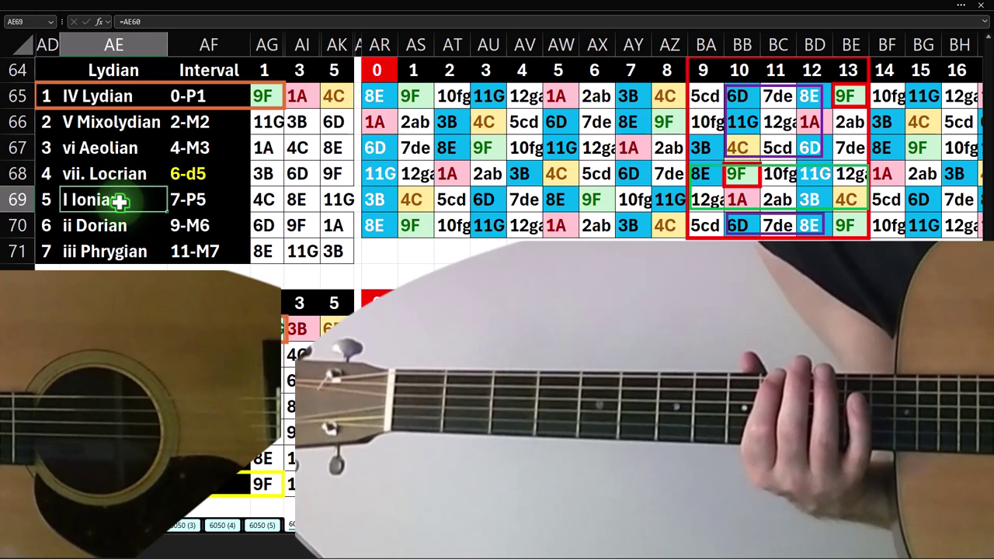
pyautogui.click(117, 121)
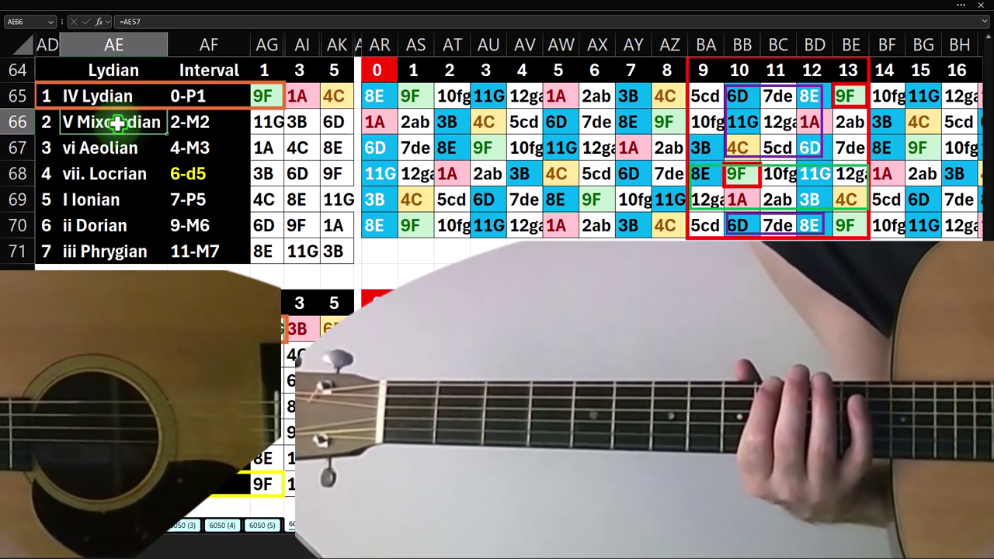
pyautogui.click(114, 93)
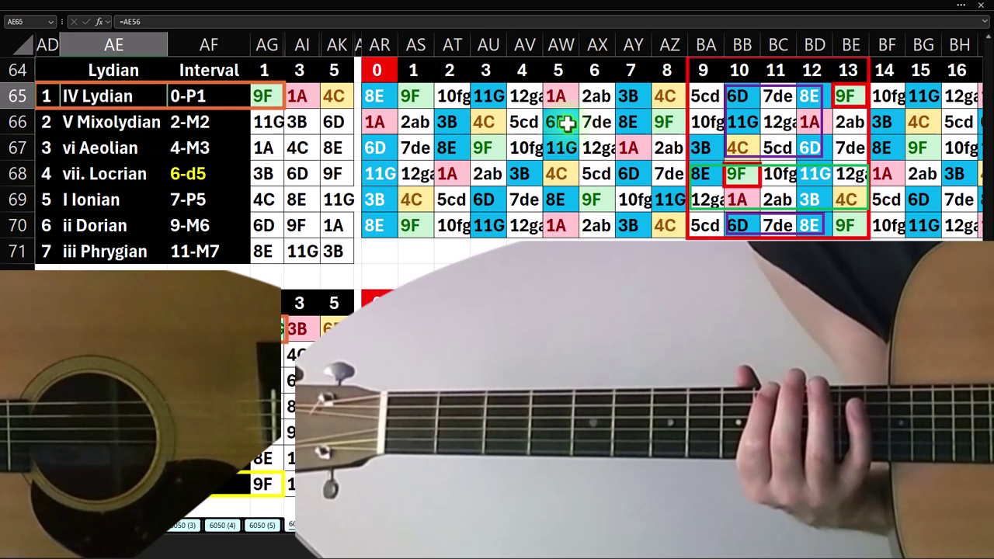
pyautogui.click(846, 97)
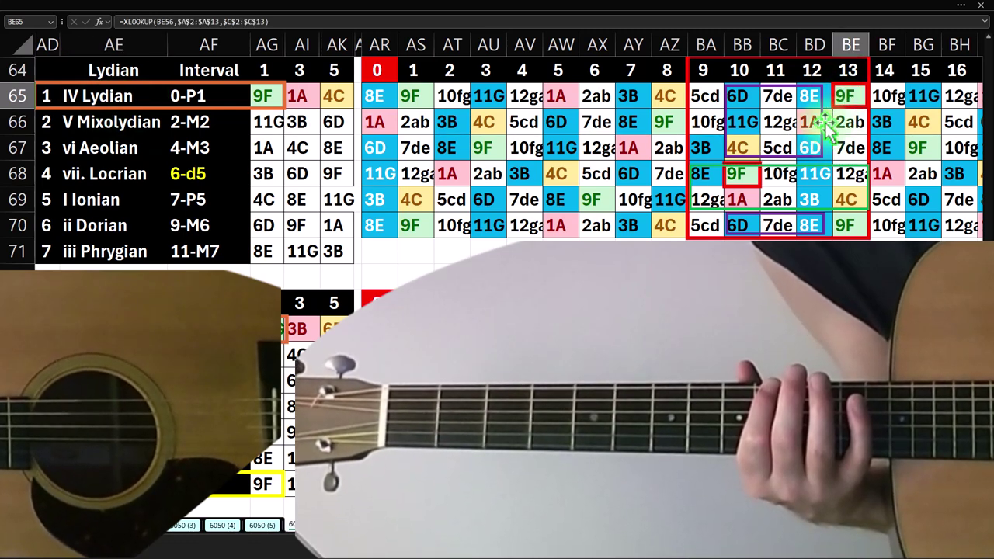
# Step: Change the font color of scale degree 1 in AD65 to yellow
pyautogui.click(46, 96)
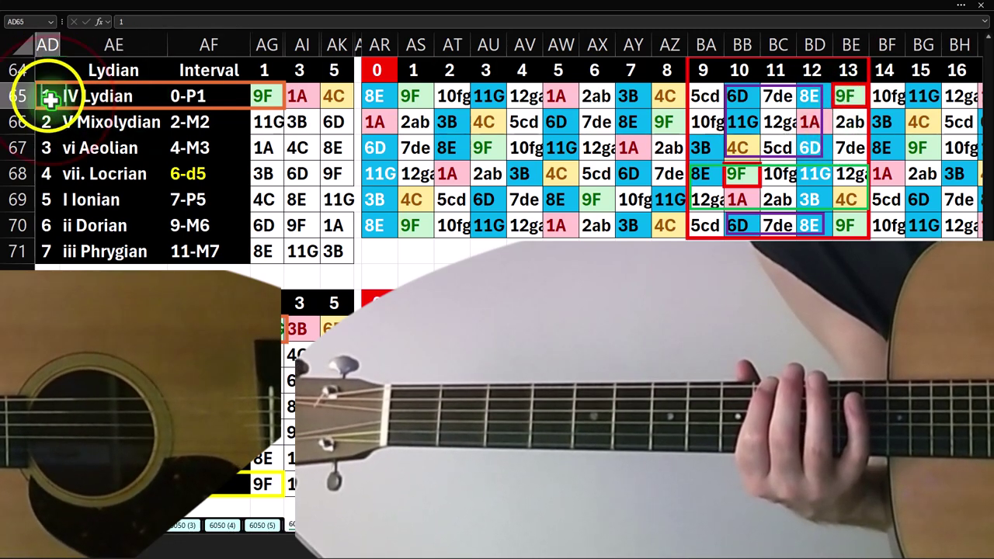
pyautogui.rightClick(47, 96)
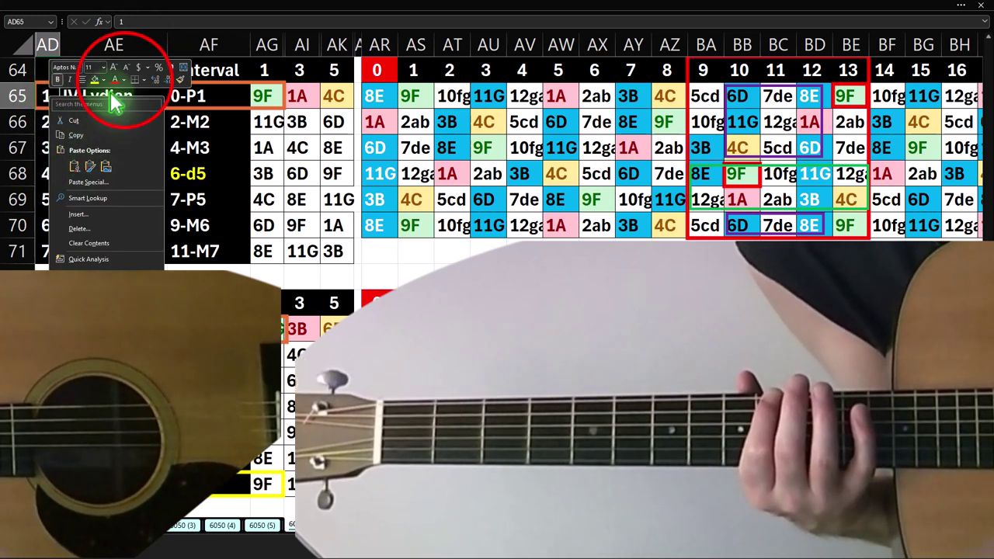
pyautogui.click(123, 80)
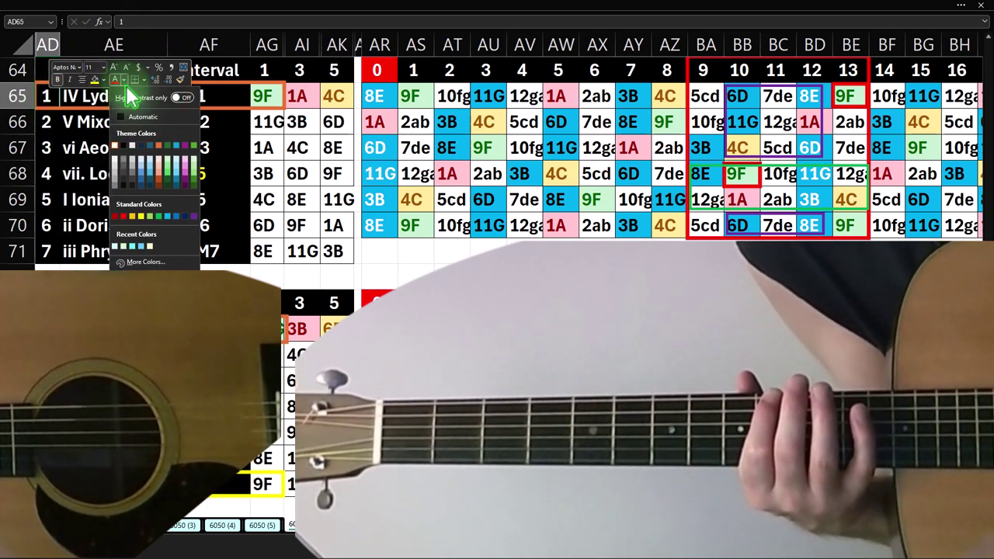
pyautogui.click(142, 220)
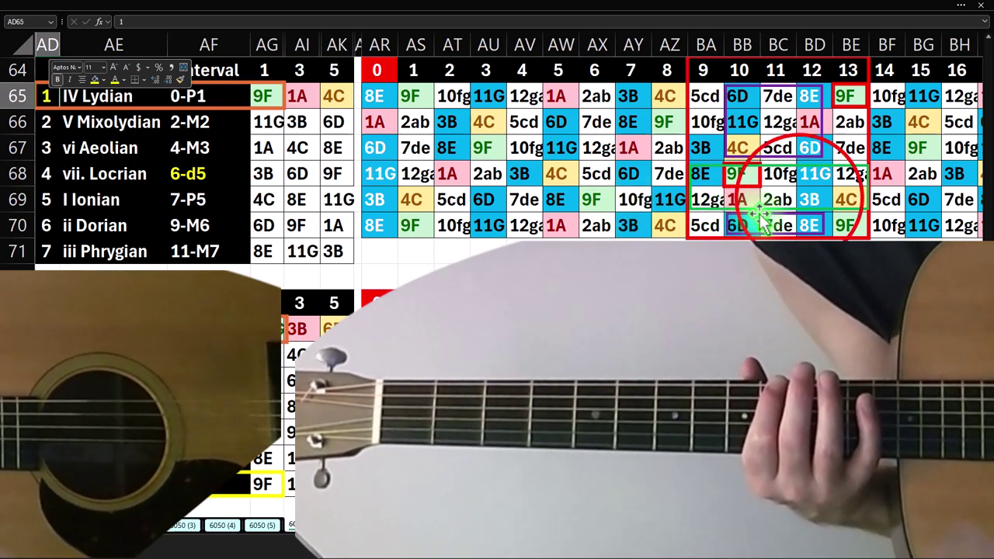
pyautogui.click(798, 200)
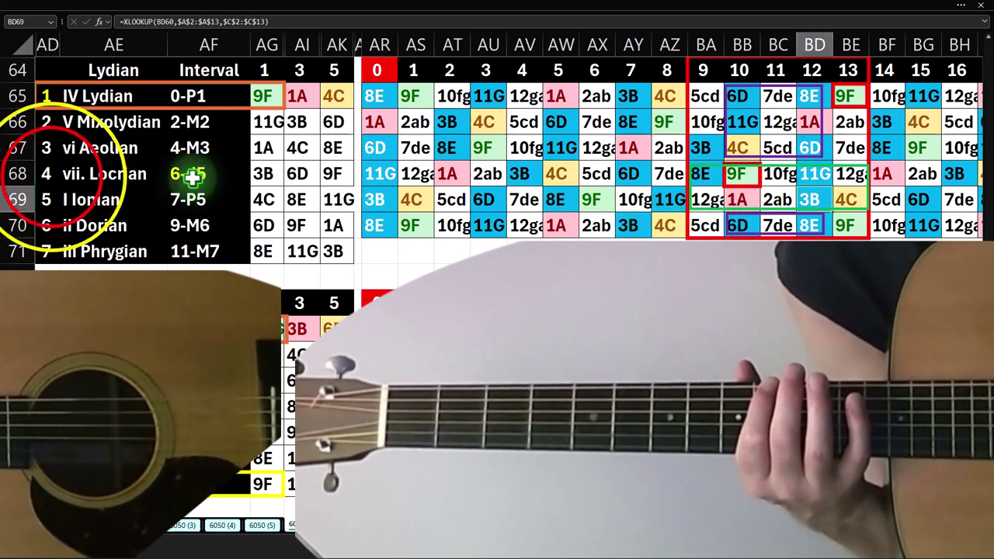
# Step: Apply the same yellow font color to scale degree 4 in AD68, beside vii. Locrian
pyautogui.rightClick(51, 177)
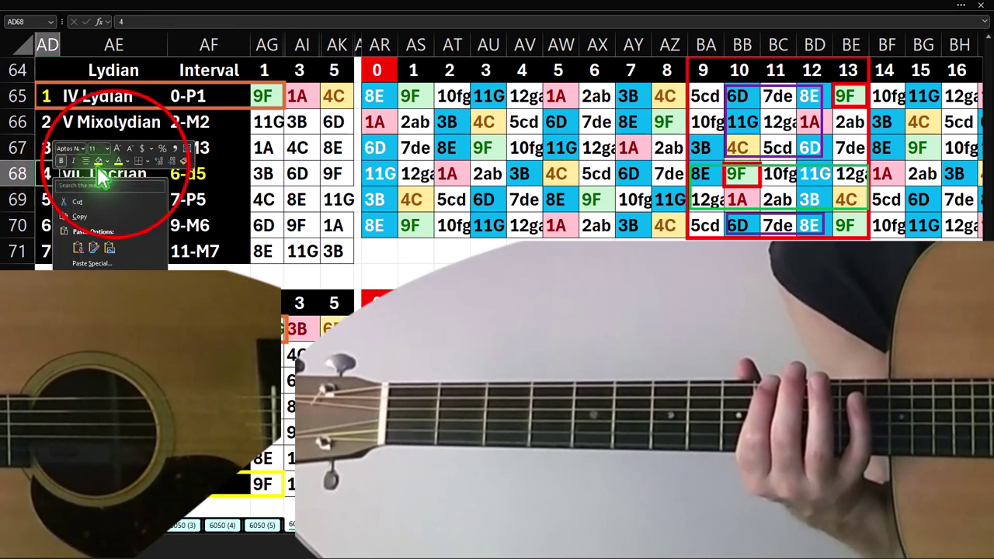
pyautogui.press('Escape')
pyautogui.click(141, 222)
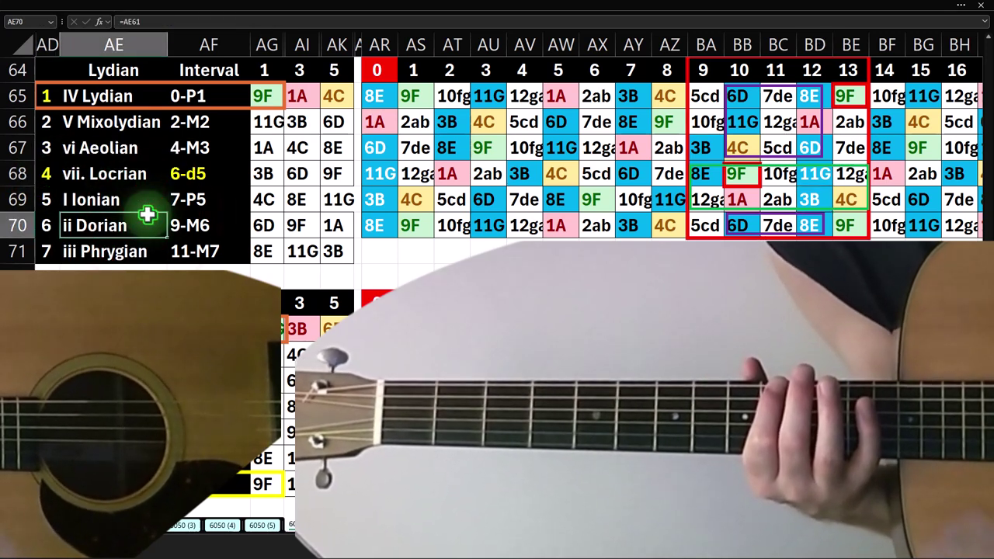